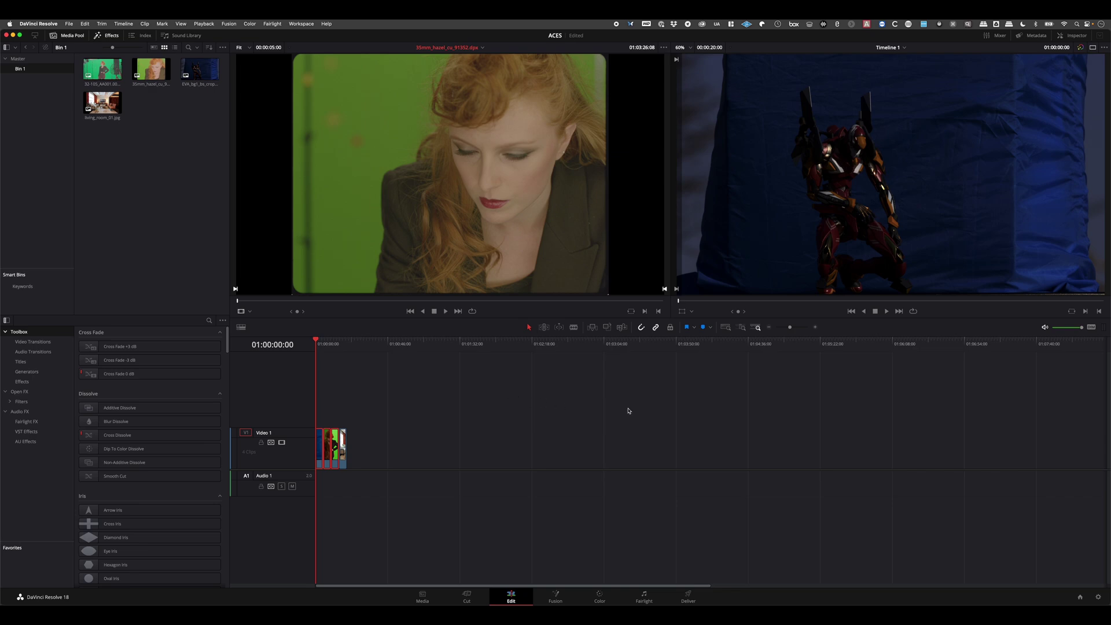
Step: In the project's color management settings, set the color science to ACEScct with ACES version 1.3
click(1098, 599)
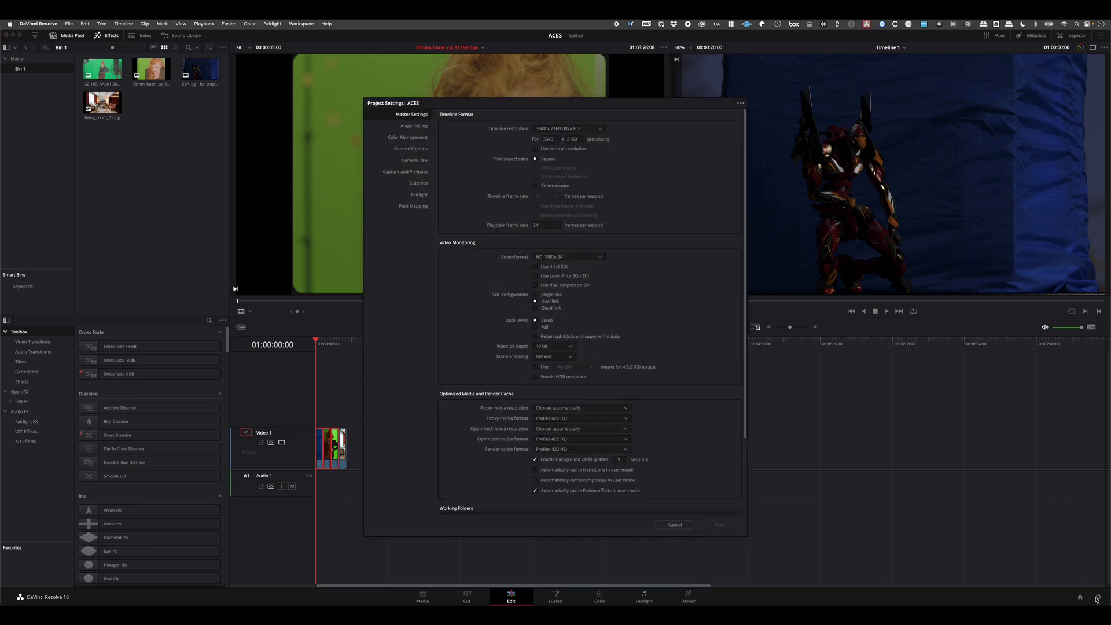
click(409, 139)
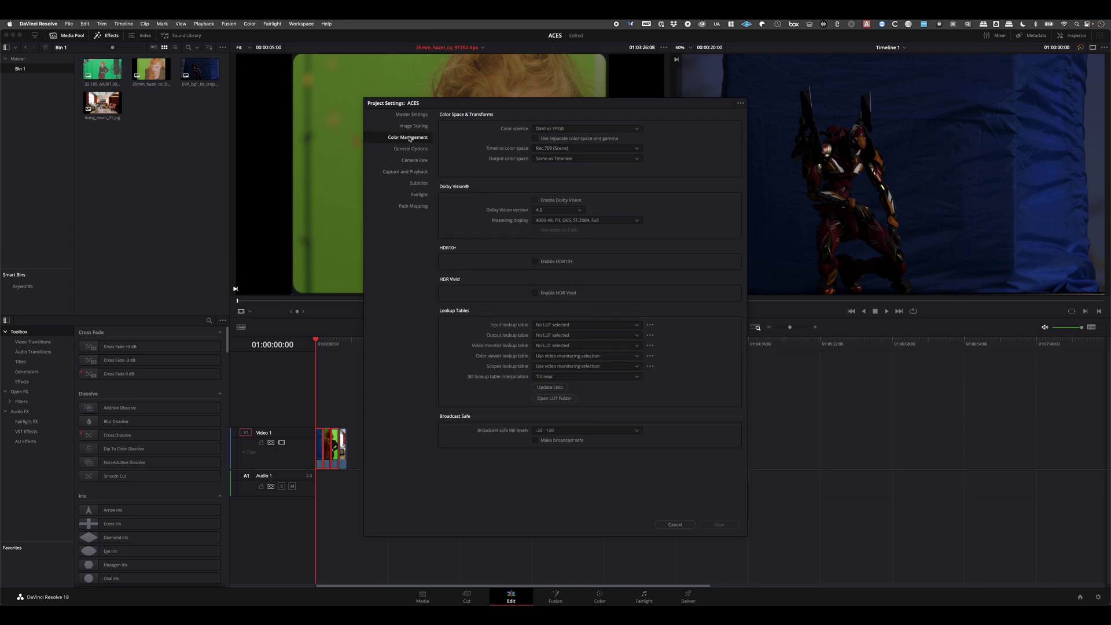
click(567, 129)
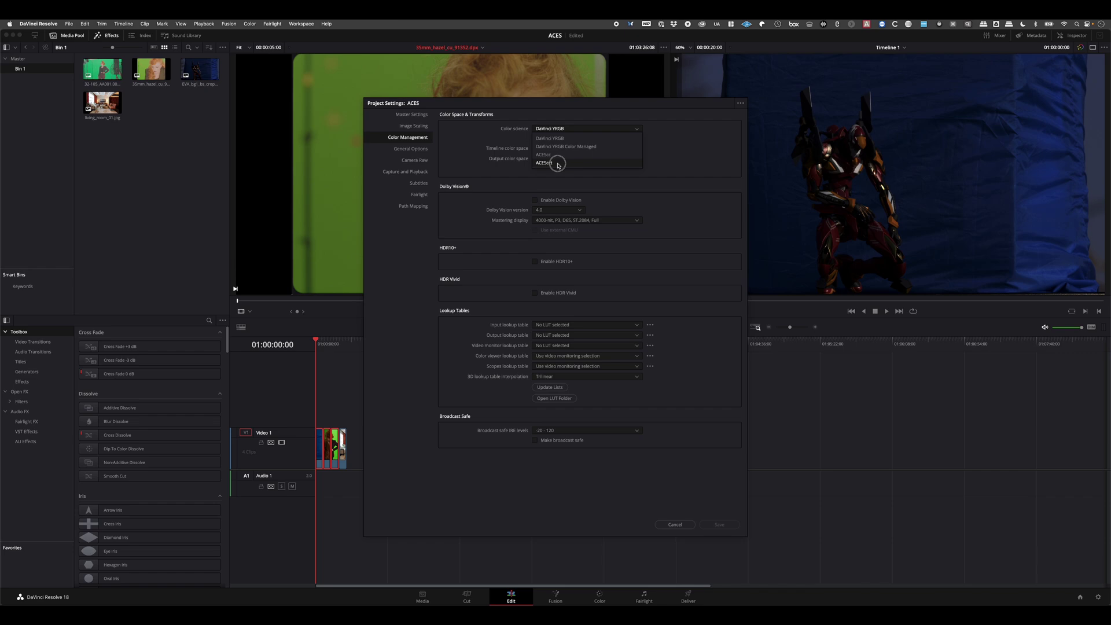
click(559, 164)
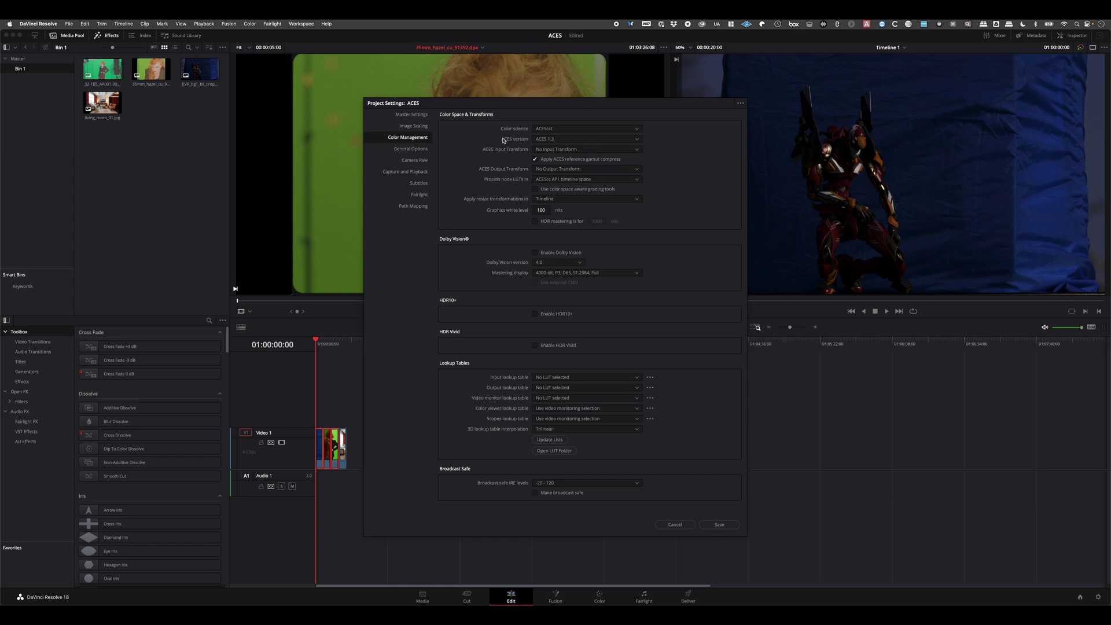
click(545, 140)
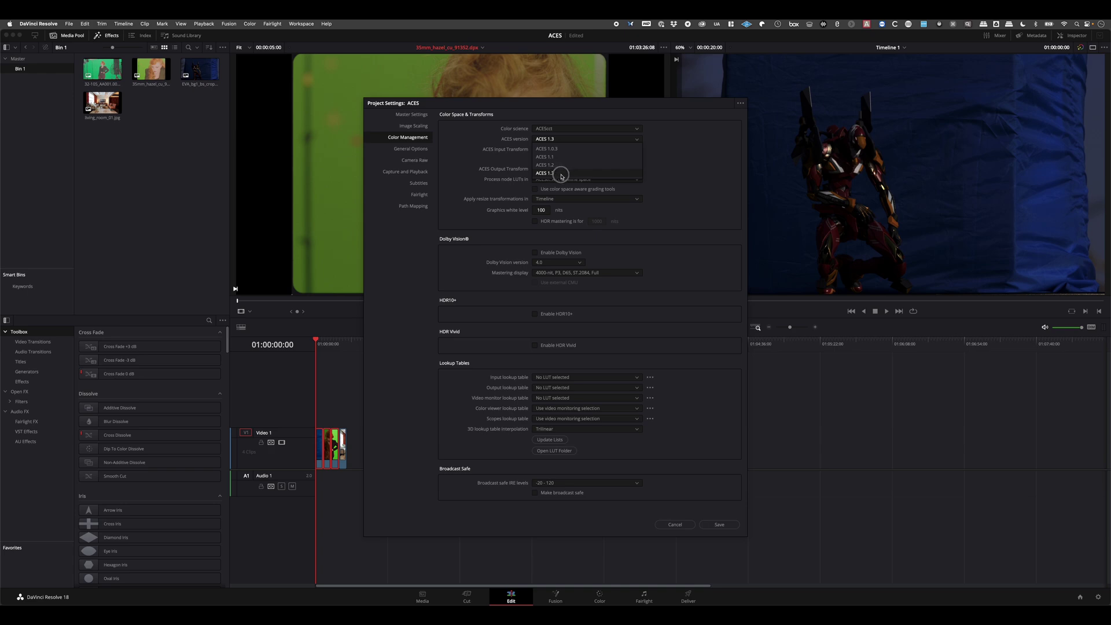
click(560, 174)
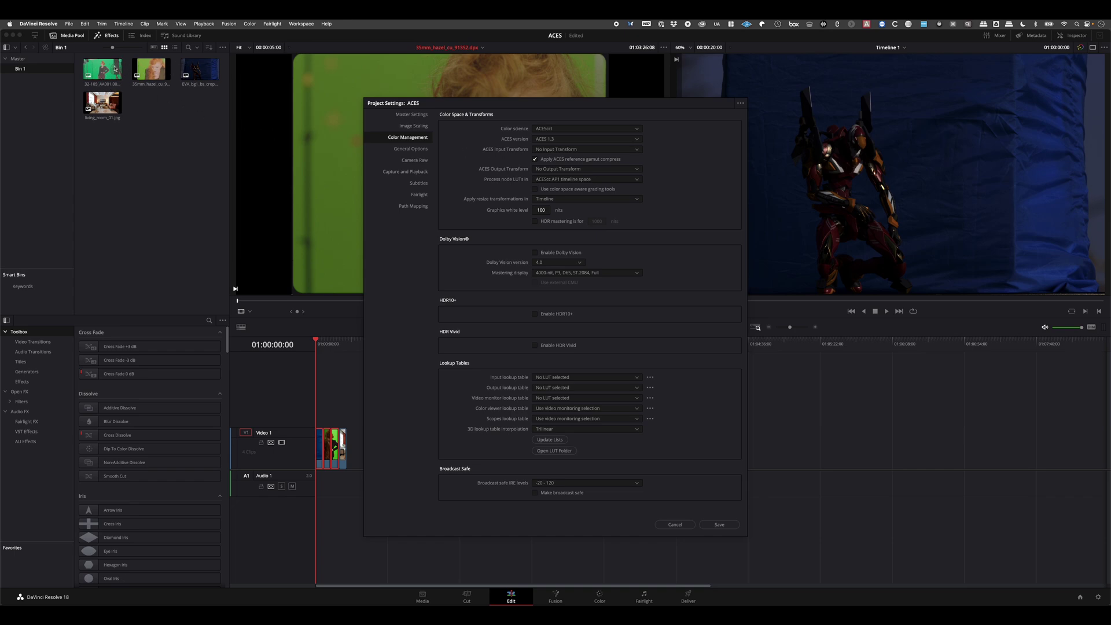
Step: Keep the project without an input transform, set the ACES output transform to sRGB, and save the project settings
click(557, 151)
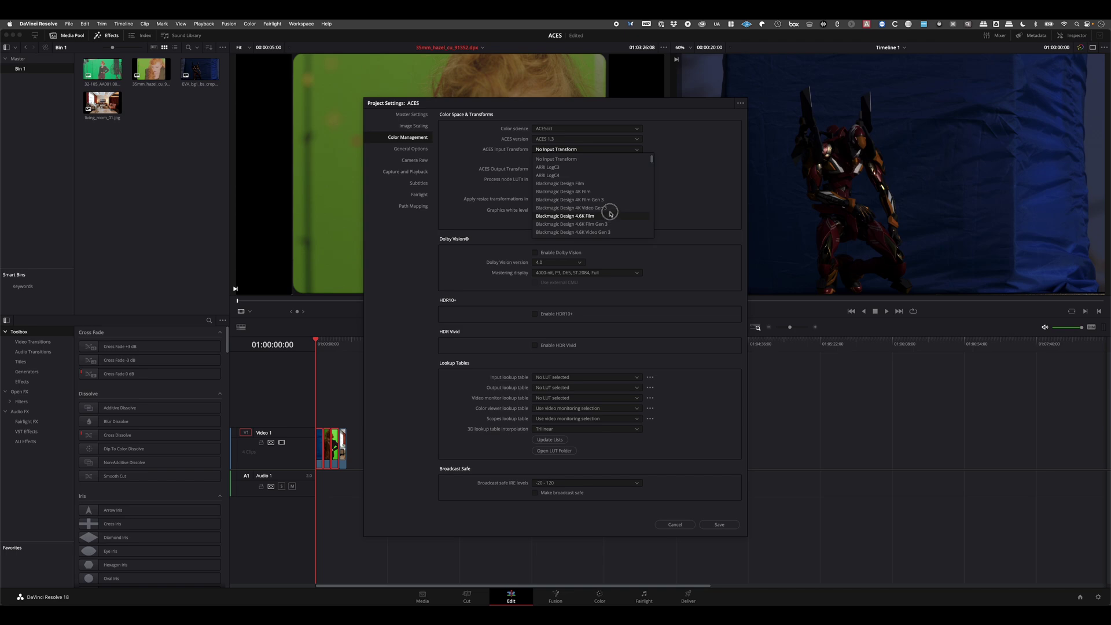
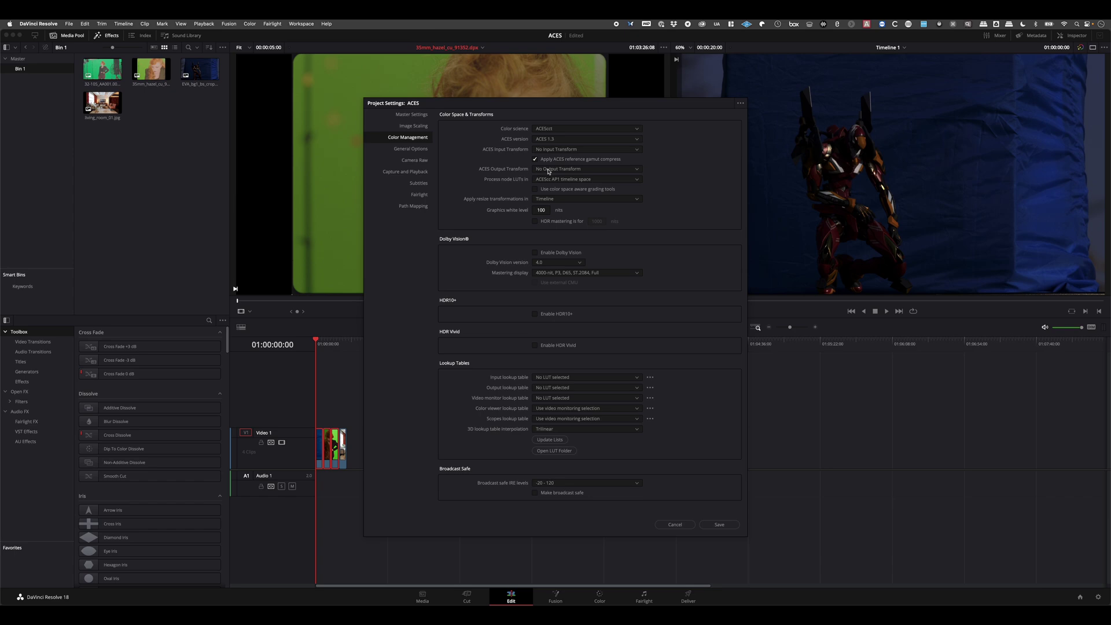
click(556, 169)
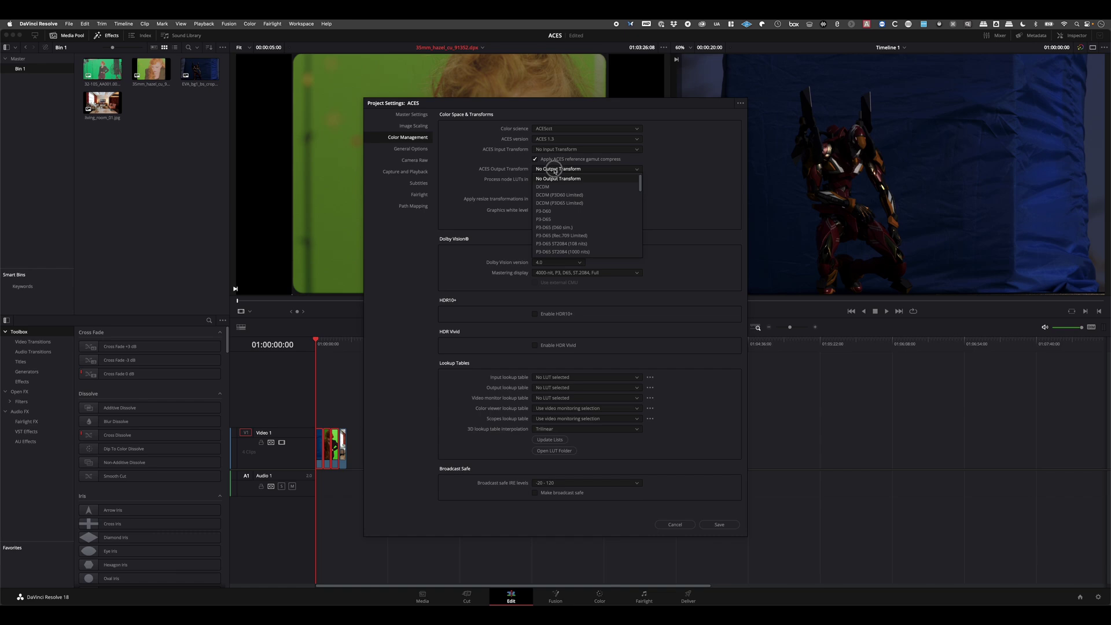
scroll(556, 209, down, 10)
click(544, 195)
click(579, 170)
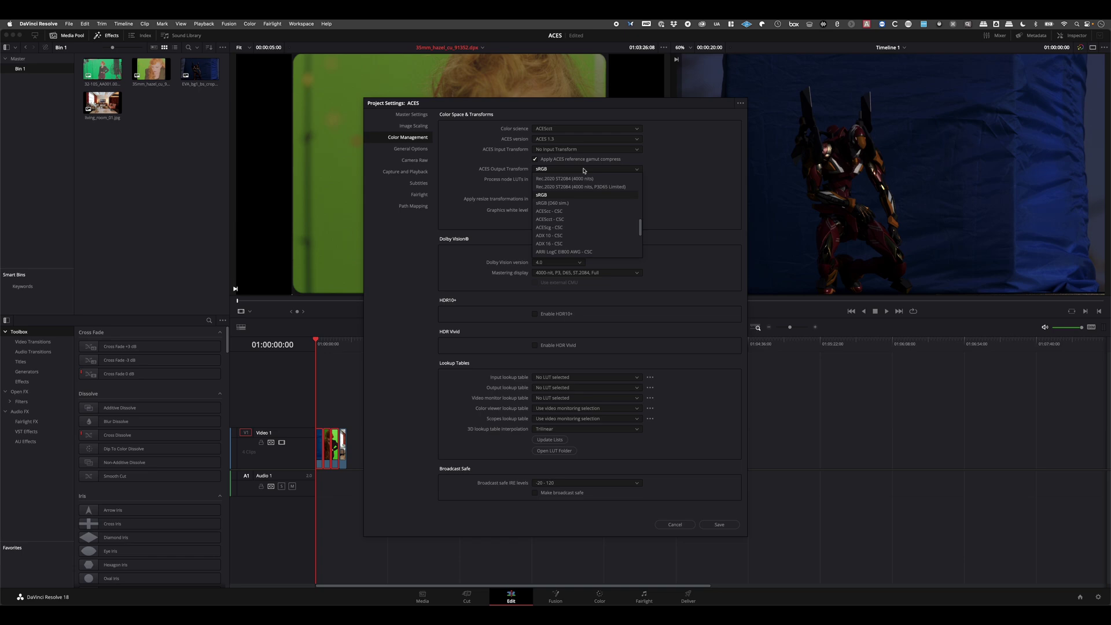
click(544, 170)
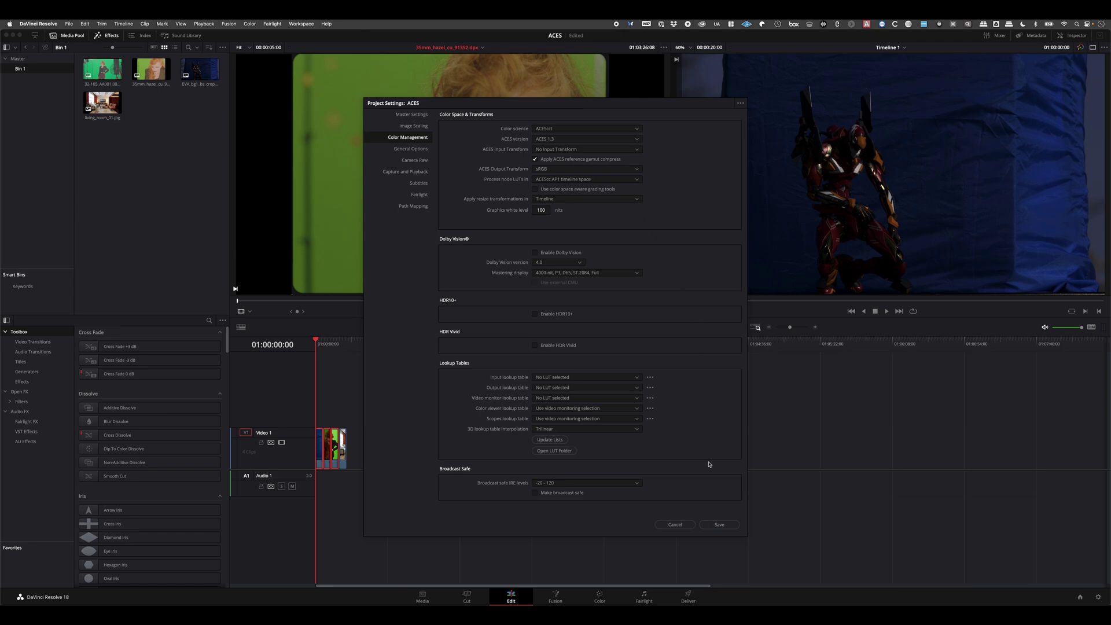
click(721, 526)
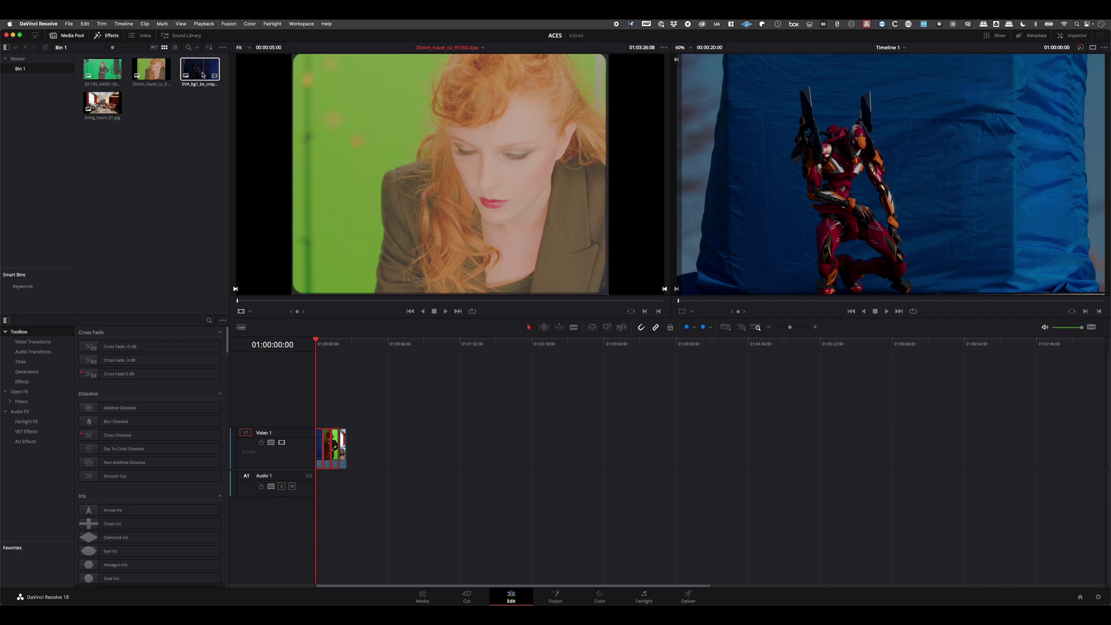
Step: Load the 32-105_AA001 green-screen clip in the source viewer and set its ACES input transform to Canon C500 Tungsten
click(591, 124)
click(103, 76)
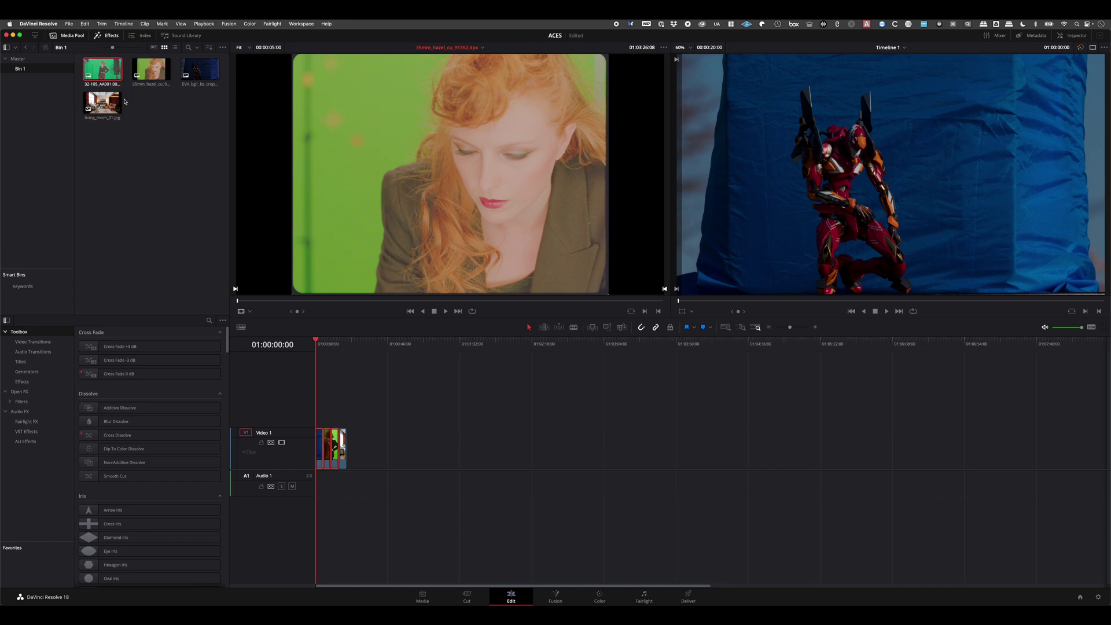
double_click(104, 73)
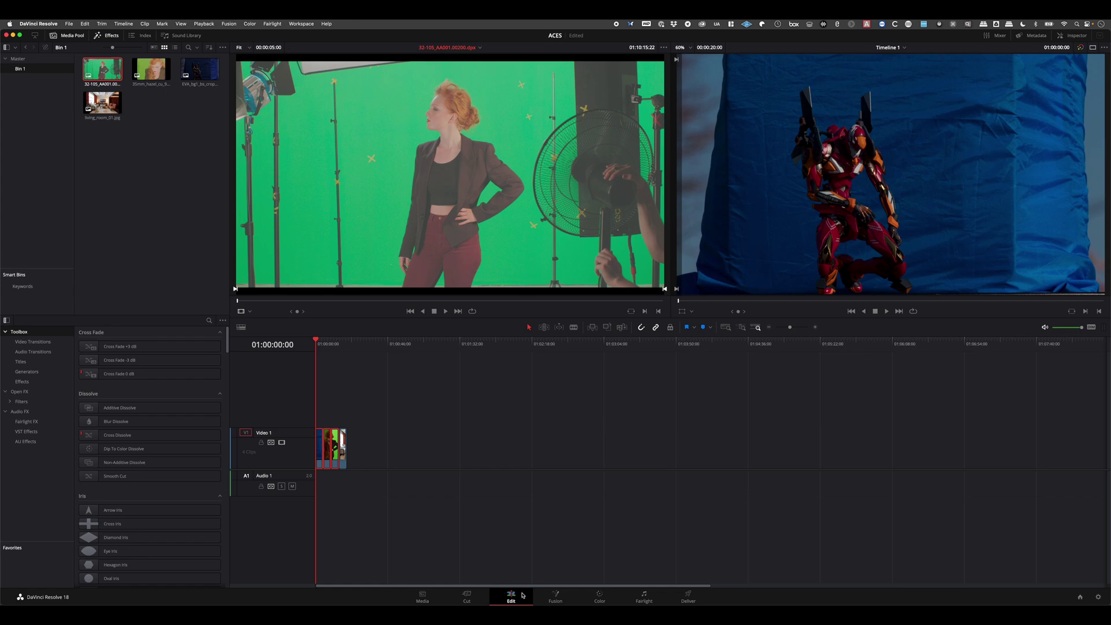
right_click(104, 70)
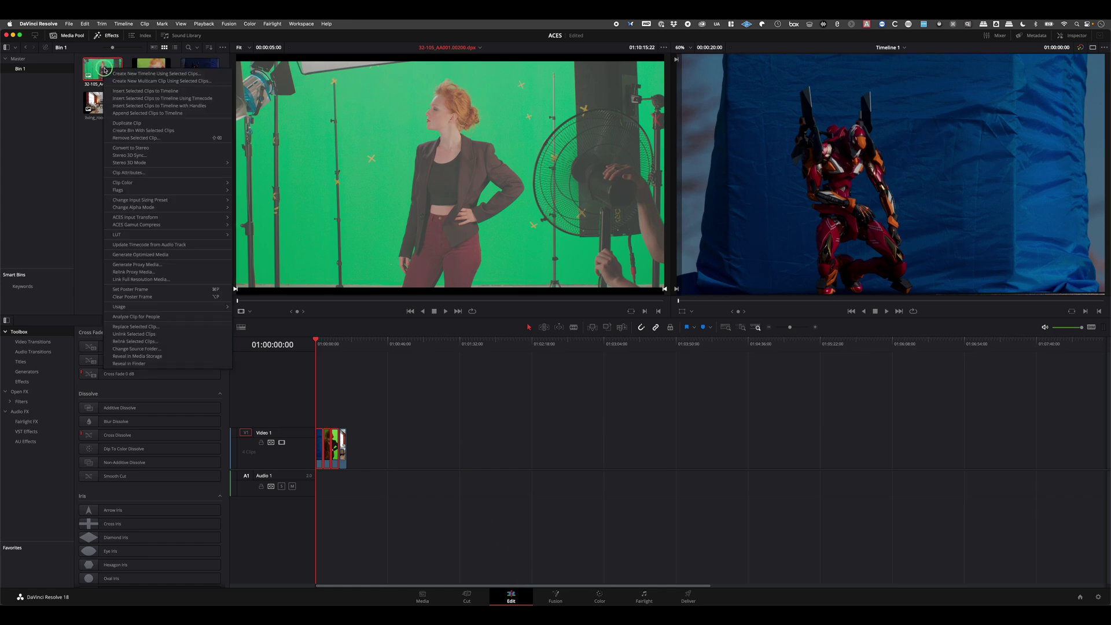
mouse_move(151, 217)
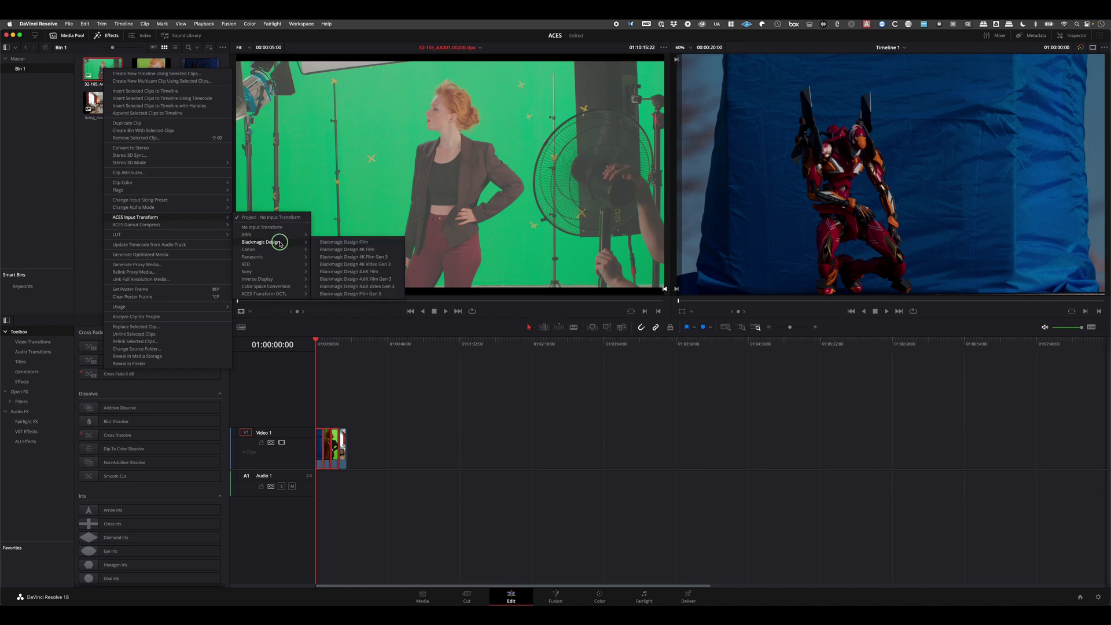
mouse_move(278, 249)
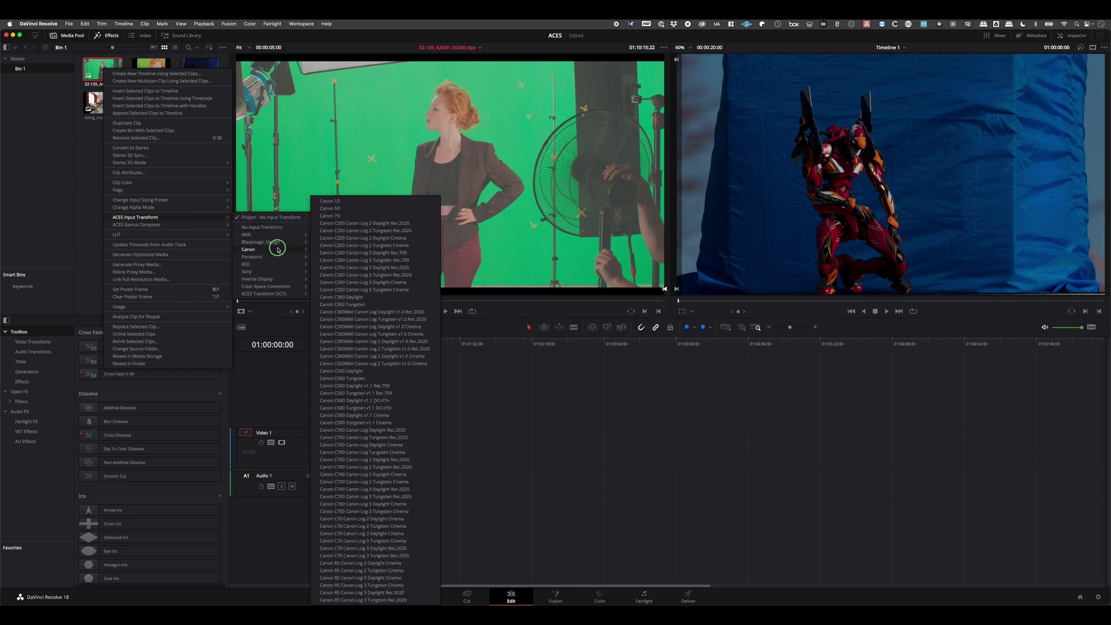
click(364, 380)
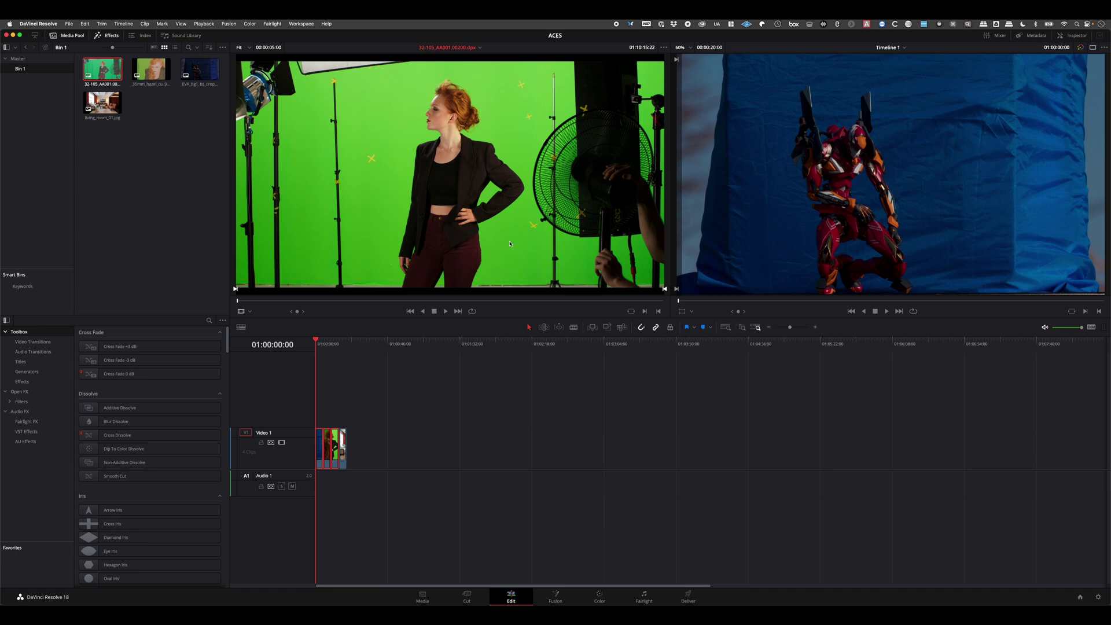
Step: Set the ACES input transform of the 32-105_AA001 green-screen clip to Canon C500 Daylight
right_click(113, 76)
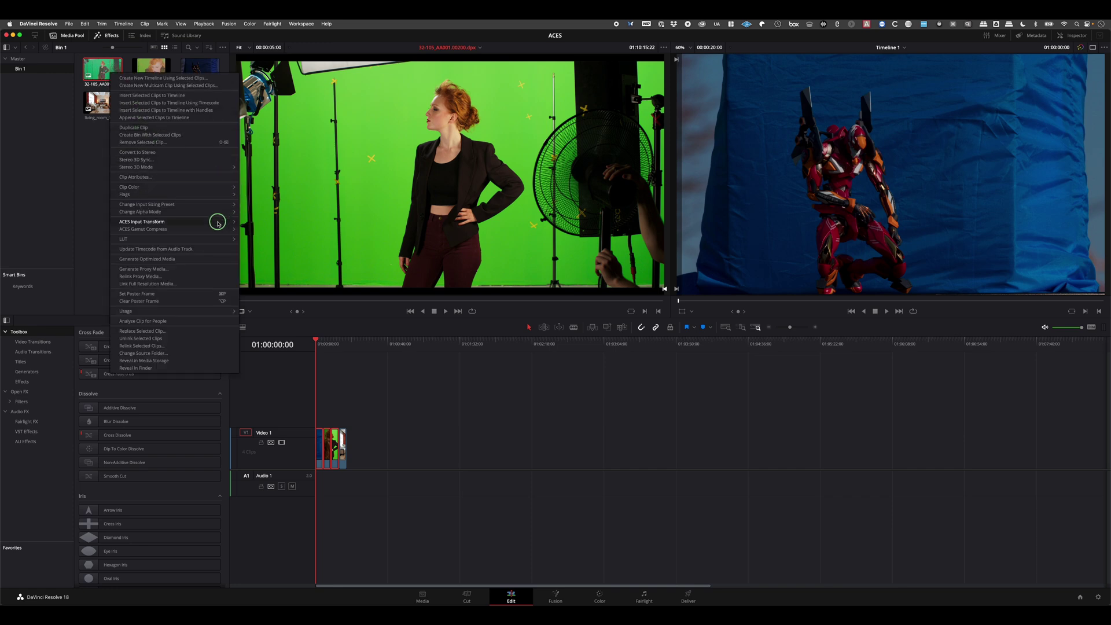
mouse_move(214, 222)
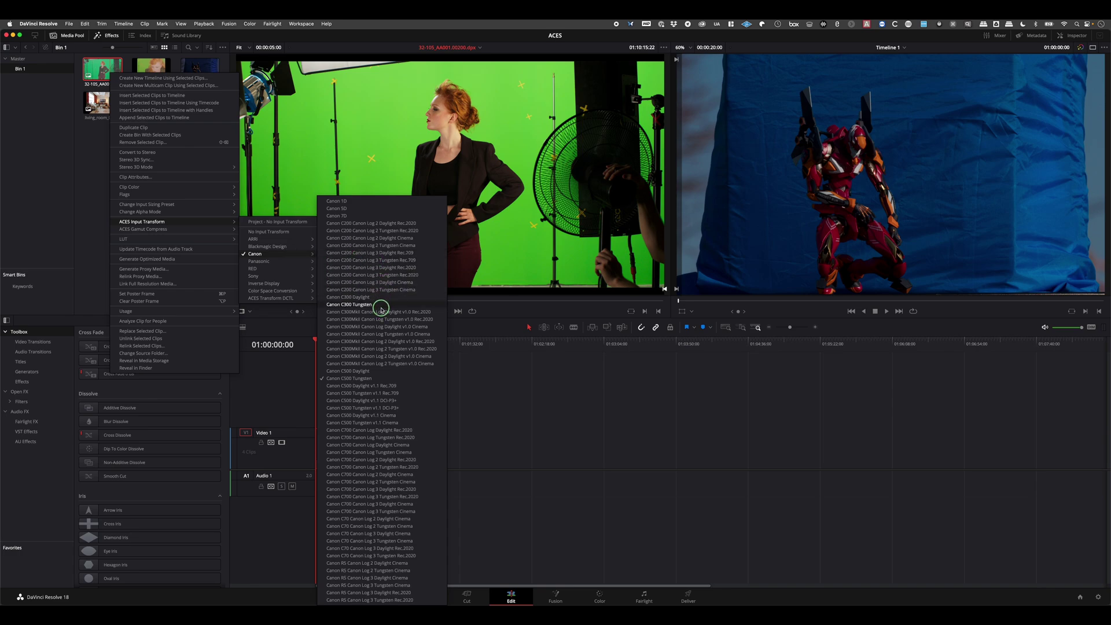
click(371, 372)
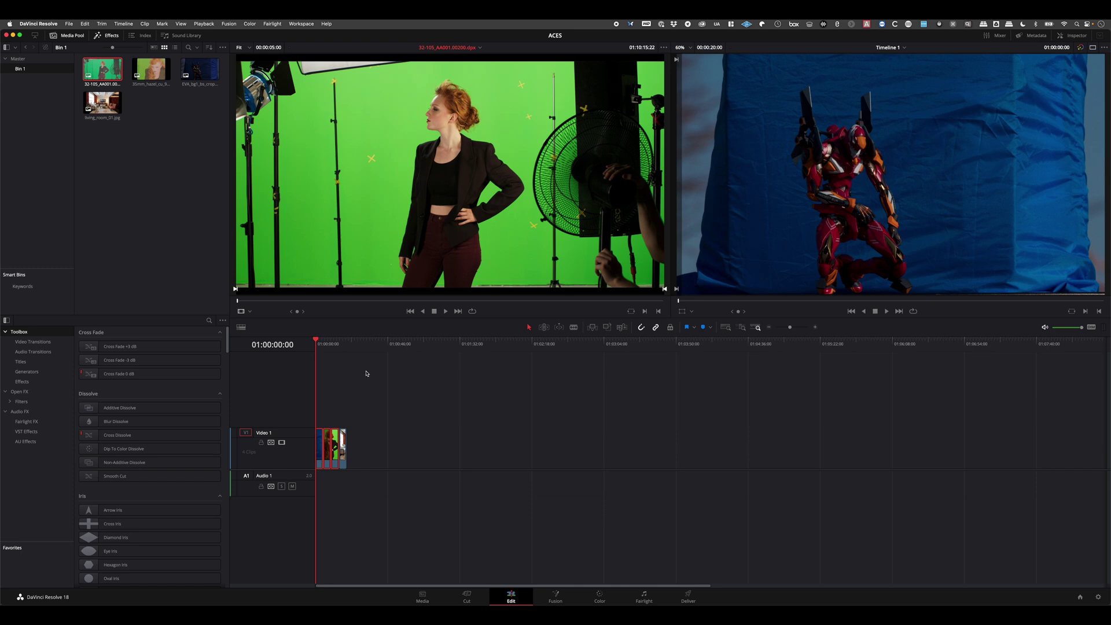
Step: Compare the two green-screen clips and set the 35mm close-up's ACES input transform to ADX 10 - CSC
click(152, 72)
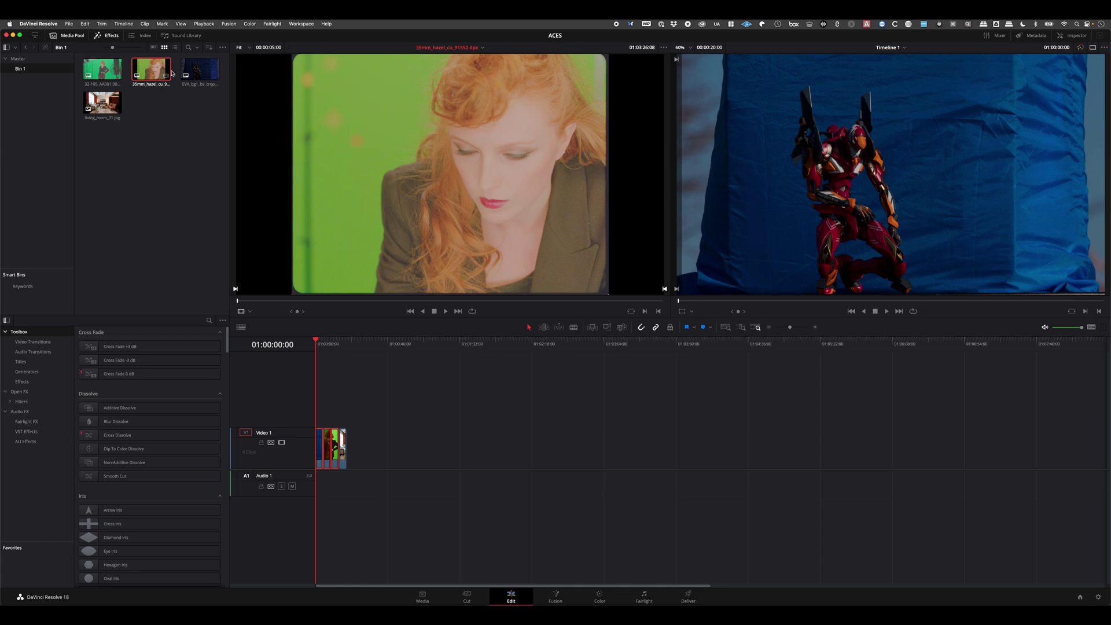
click(109, 71)
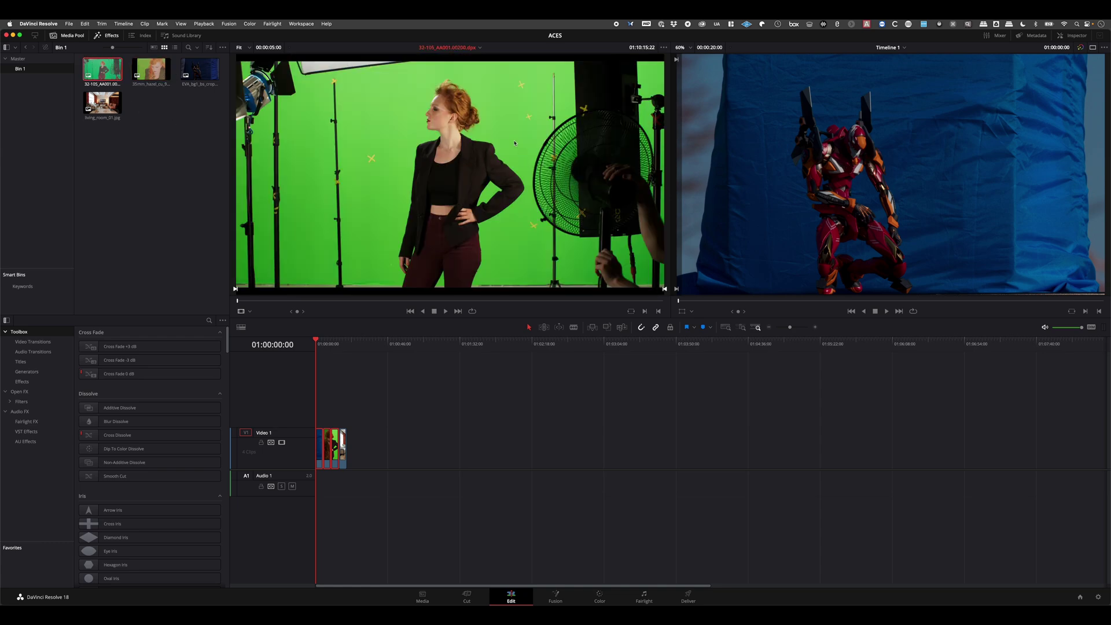
click(151, 70)
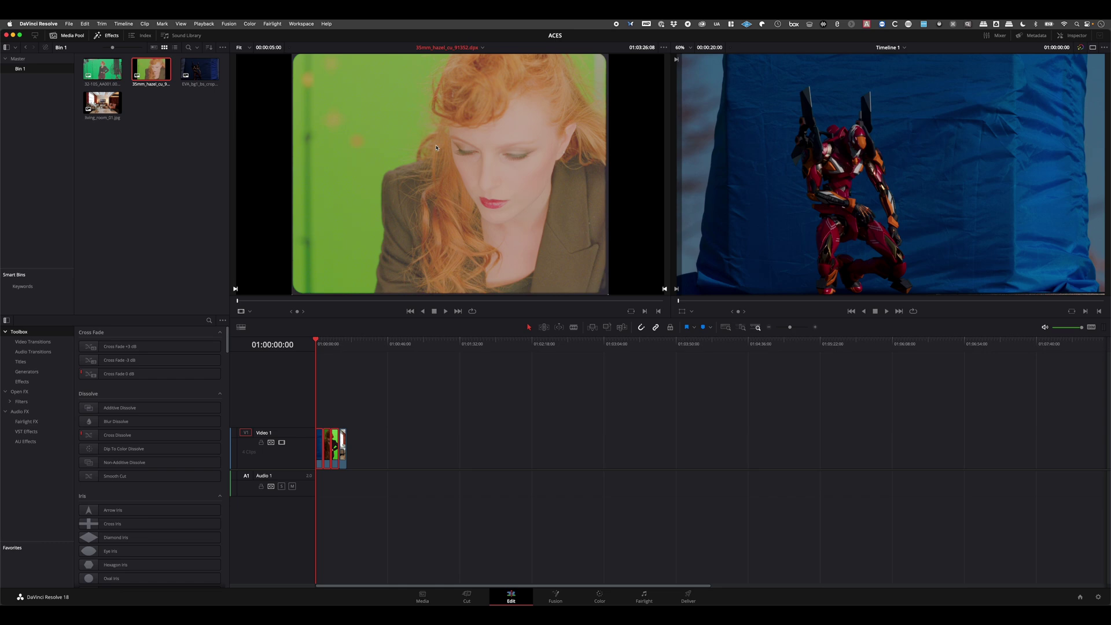
right_click(154, 70)
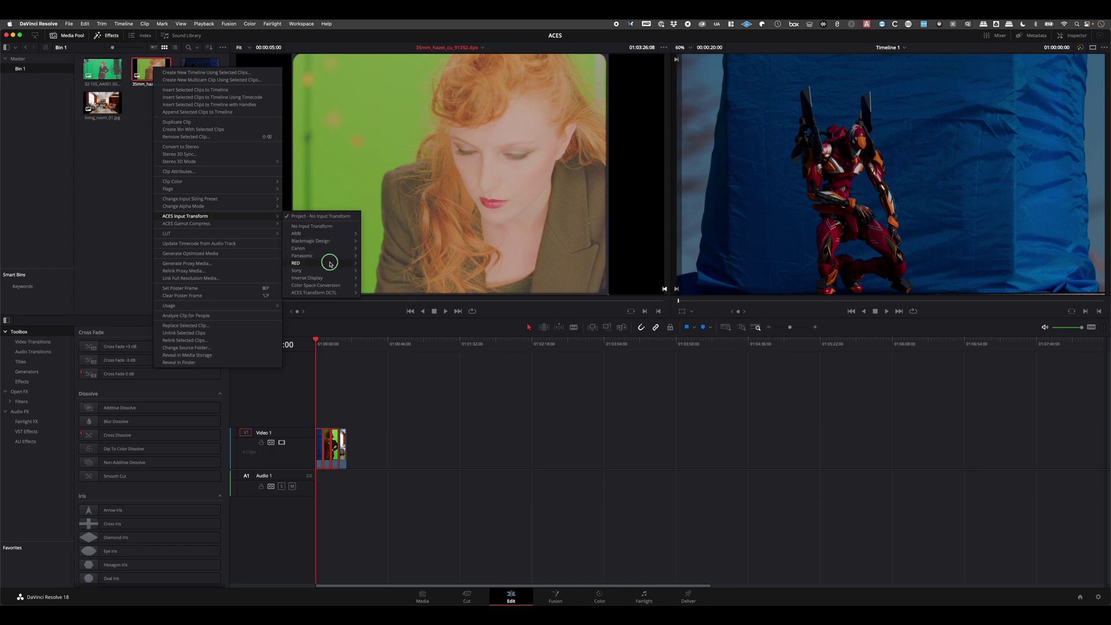
mouse_move(329, 233)
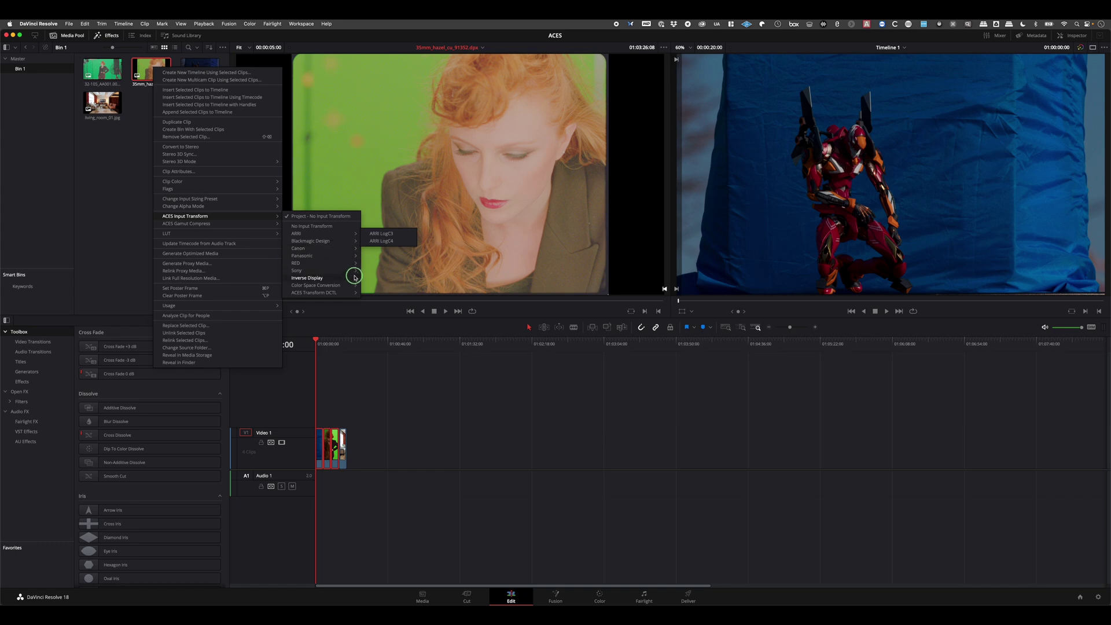
mouse_move(343, 288)
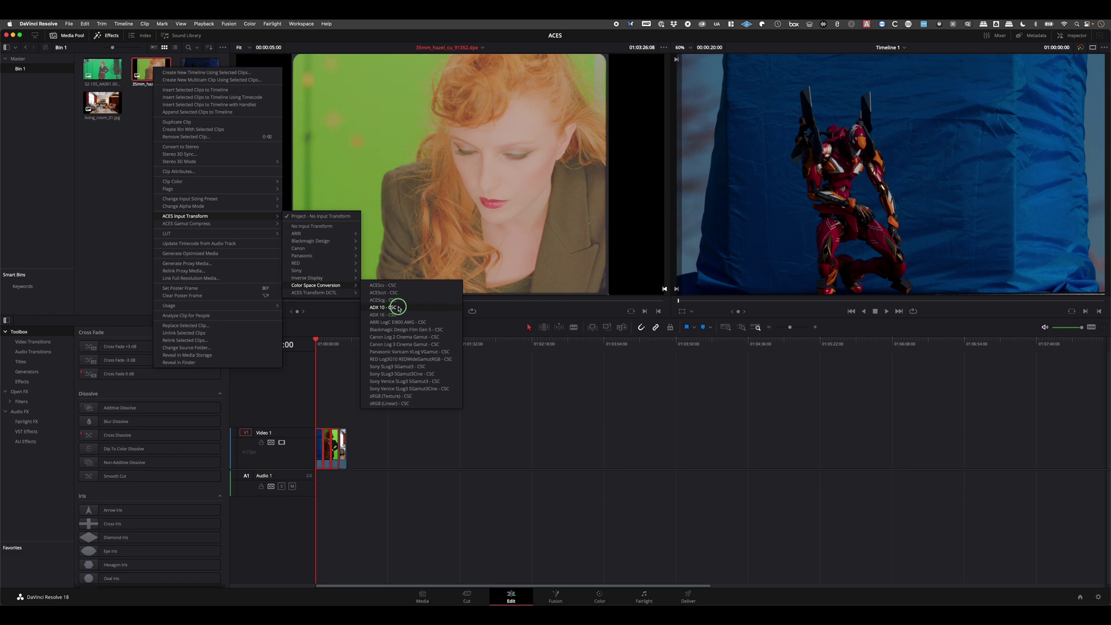
click(400, 309)
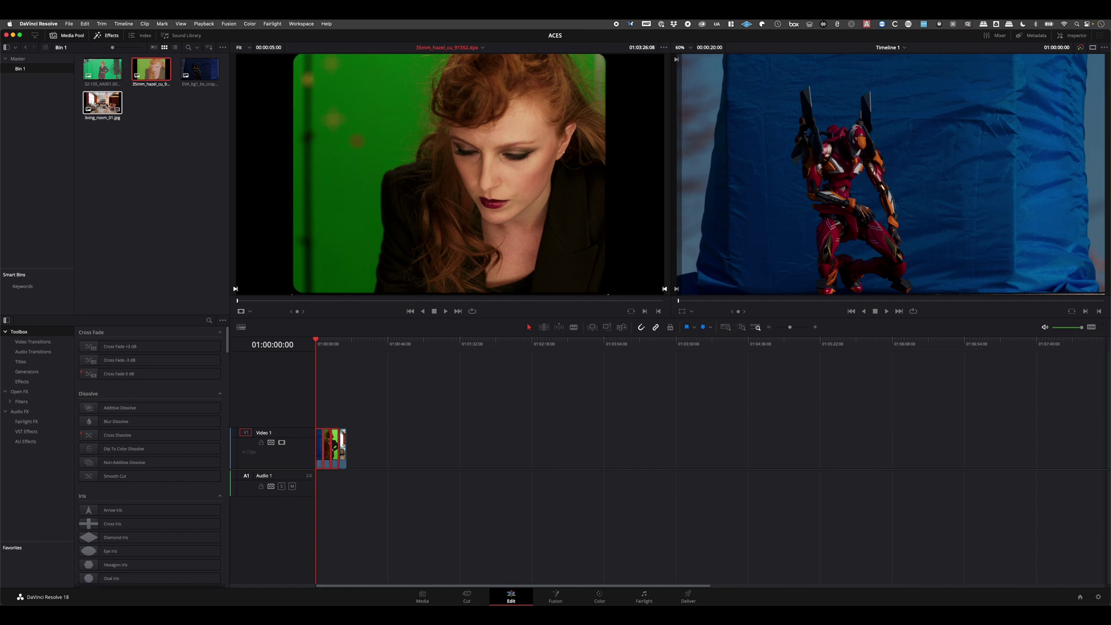
Step: Load living_room_01.jpg in the source viewer and set its ACES input transform to sRGB (Texture) - CSC
double_click(104, 114)
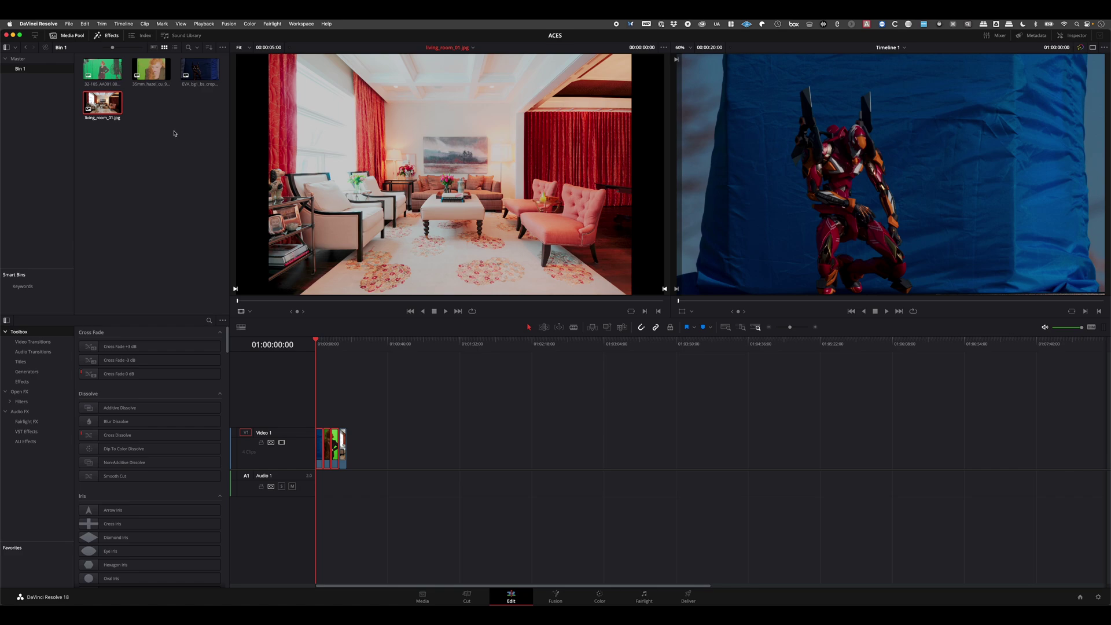
right_click(111, 107)
mouse_move(190, 255)
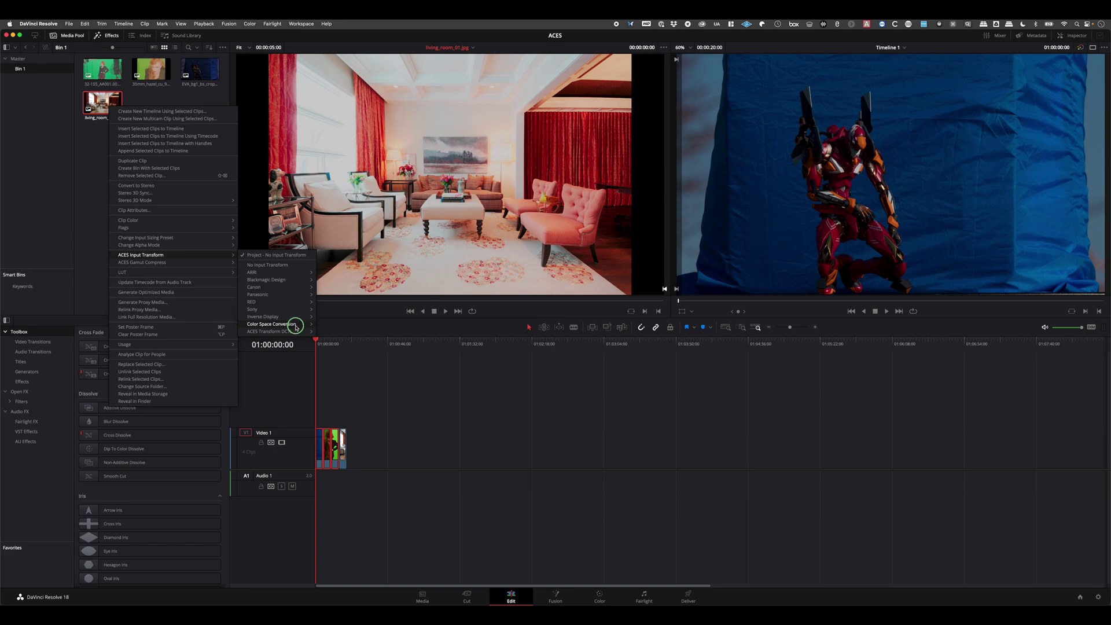
mouse_move(295, 324)
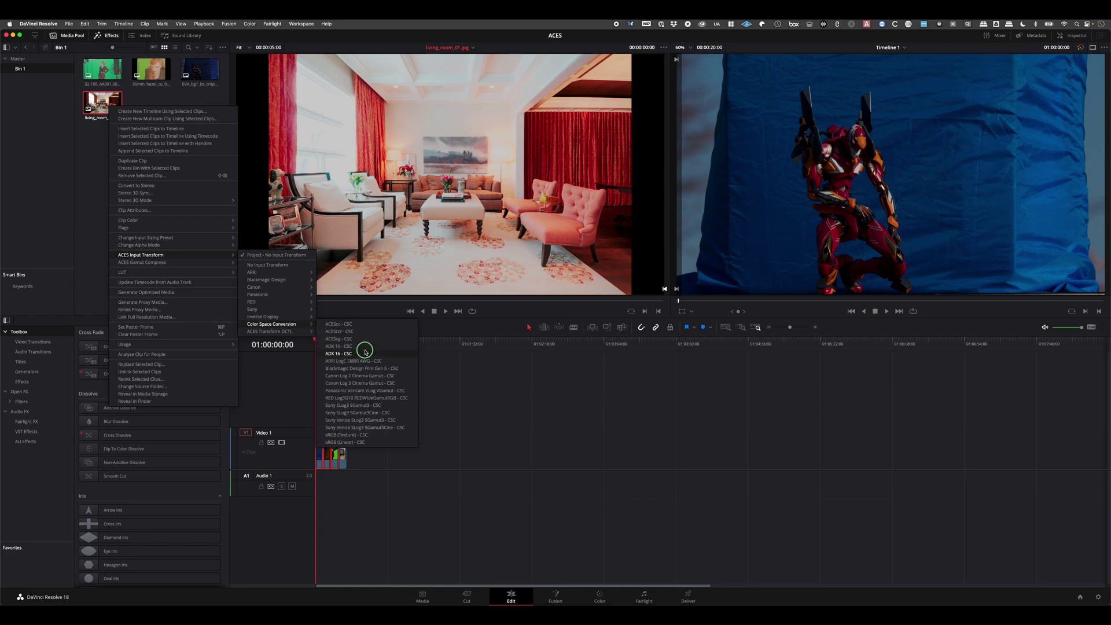
click(365, 438)
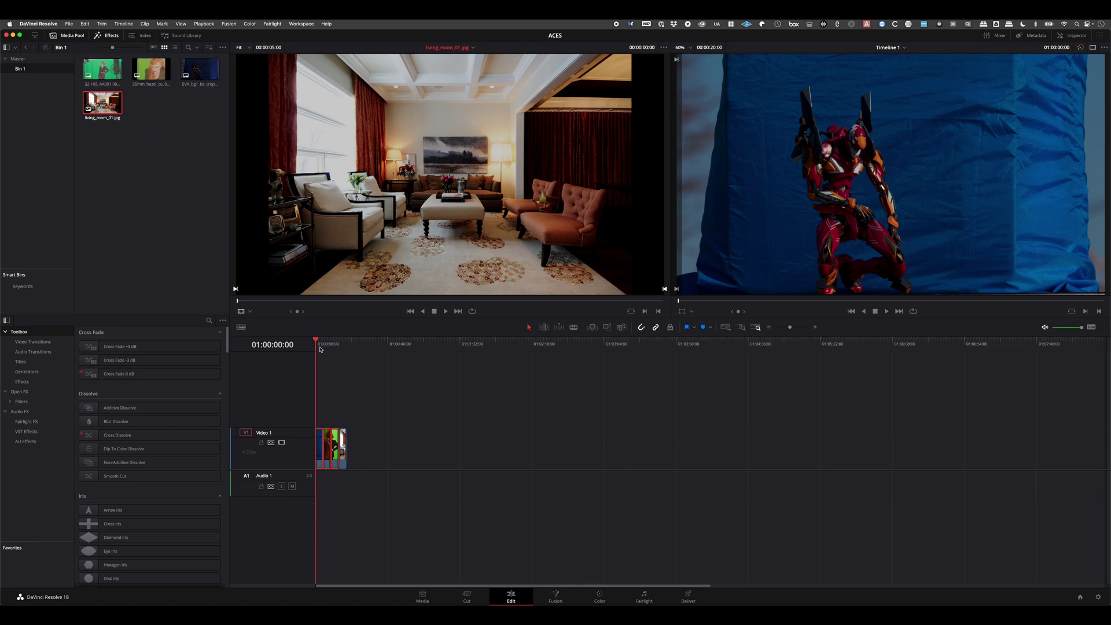
click(341, 371)
click(323, 342)
mouse_move(322, 342)
mouse_down()
mouse_move(339, 346)
mouse_move(315, 347)
mouse_up()
right_click(110, 104)
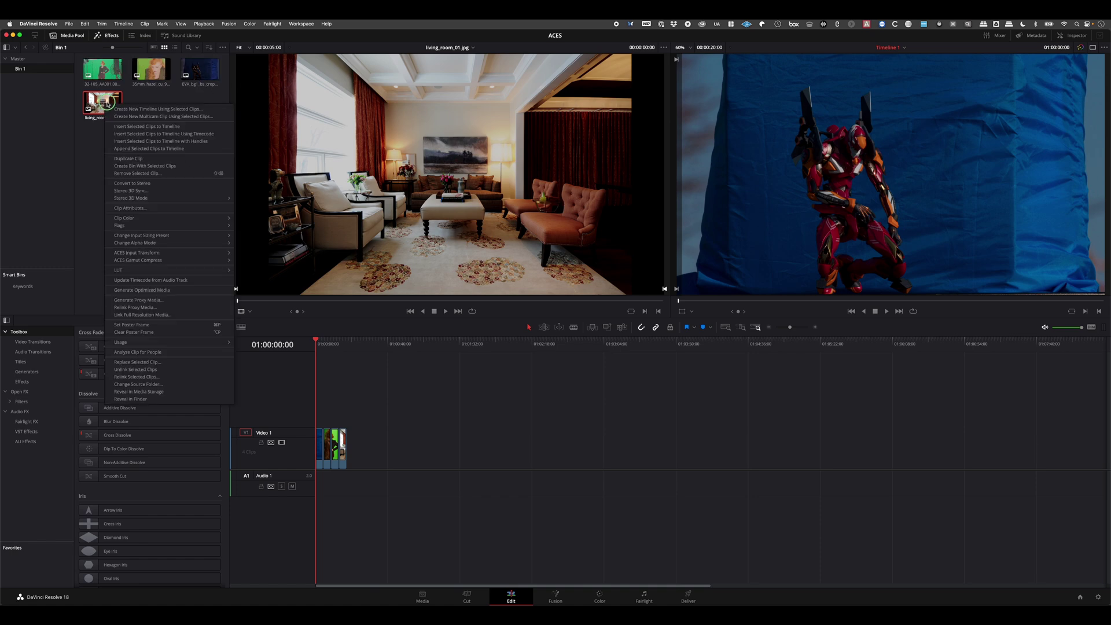
mouse_move(152, 255)
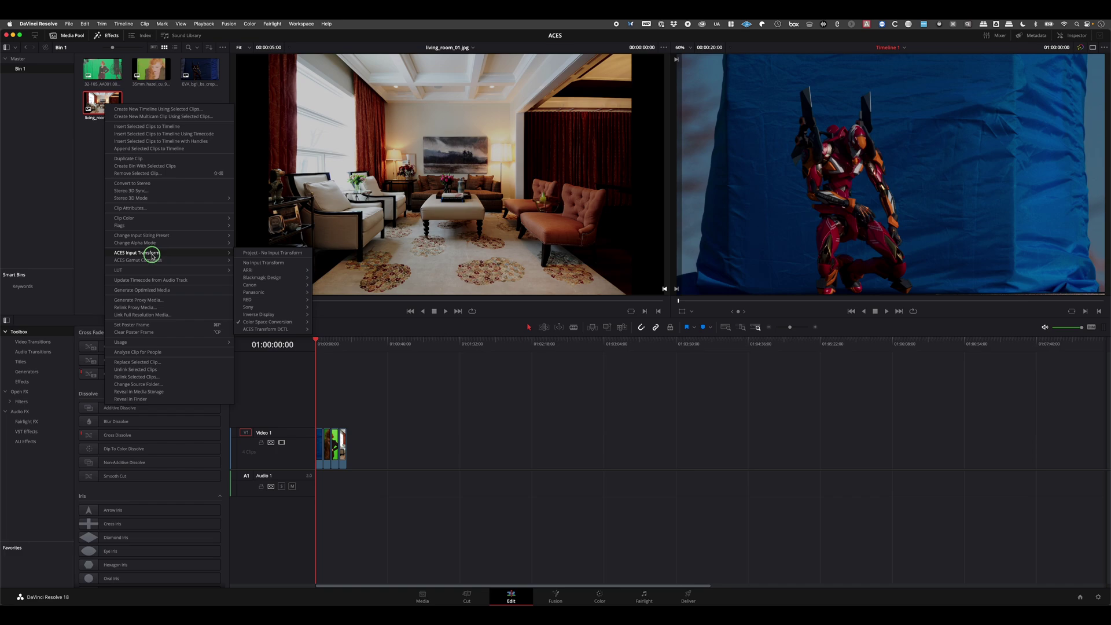
click(94, 240)
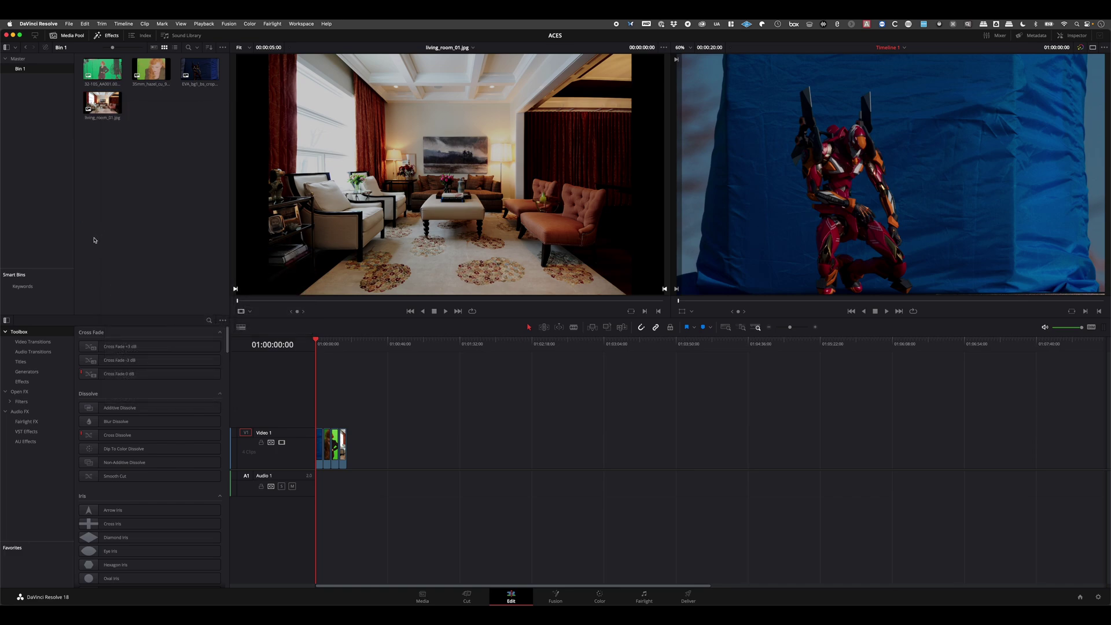
Step: Review the project's ACES input transform setting and the input transform options of the living_room_01.jpg clip
click(1095, 595)
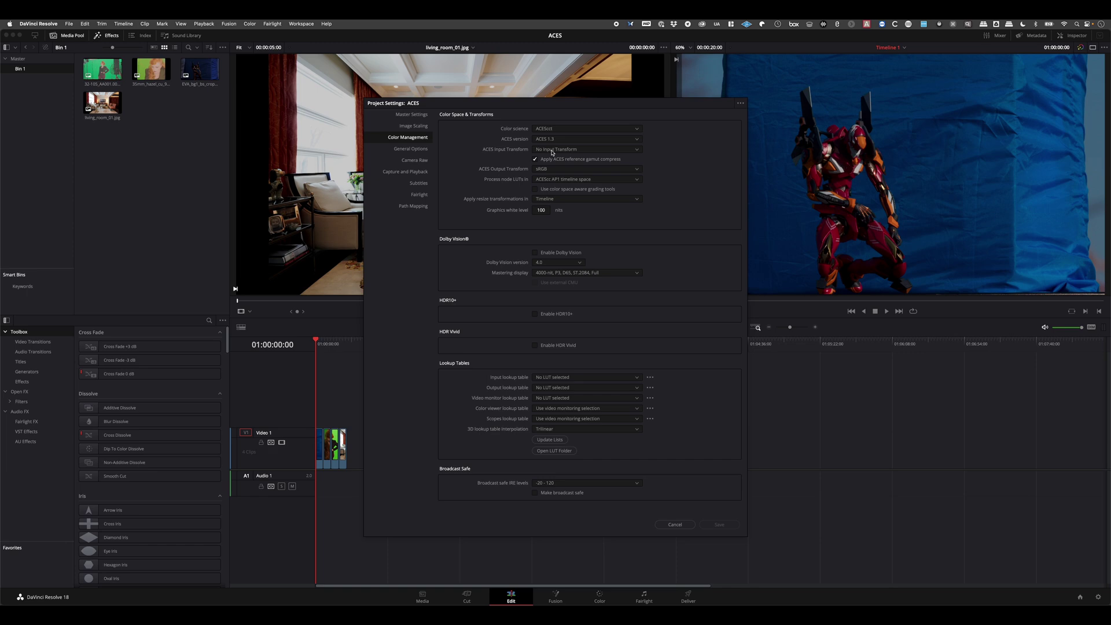
click(674, 524)
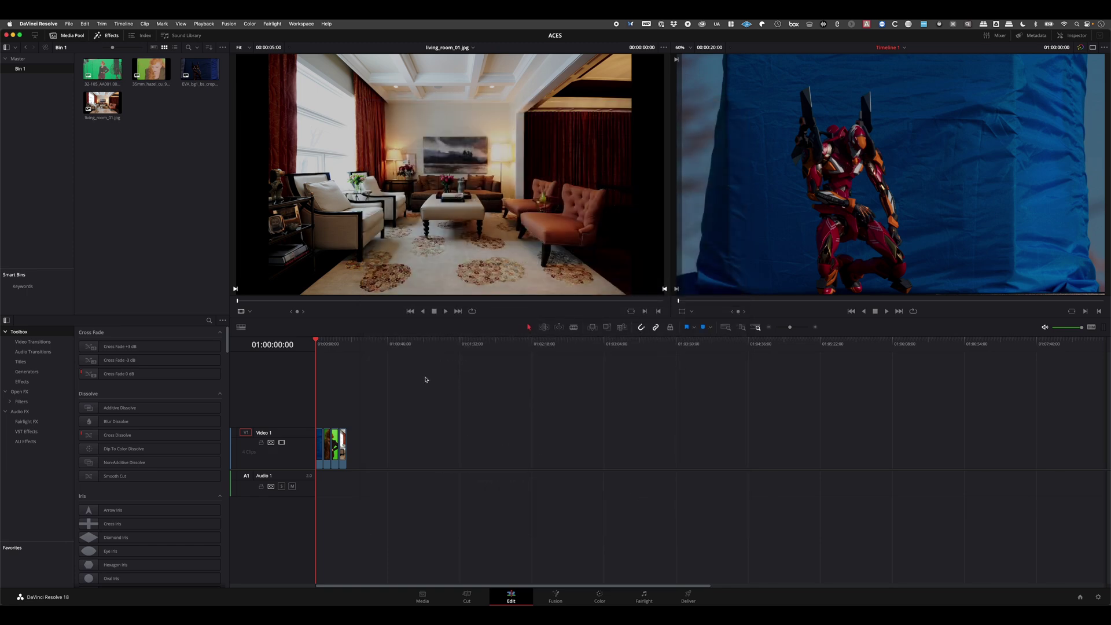
right_click(102, 107)
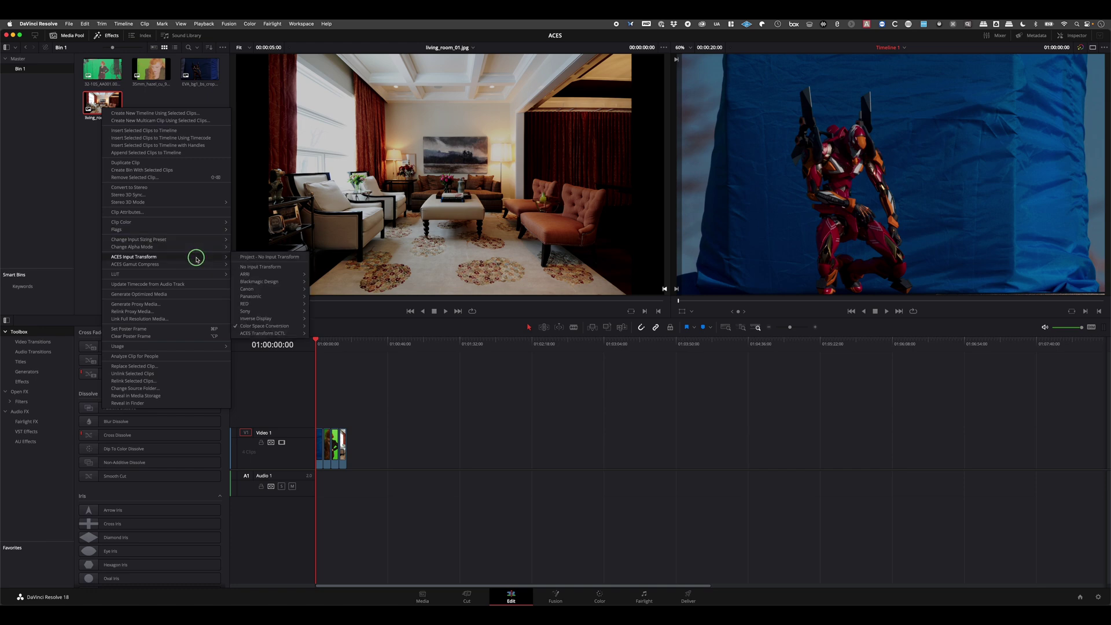
click(90, 238)
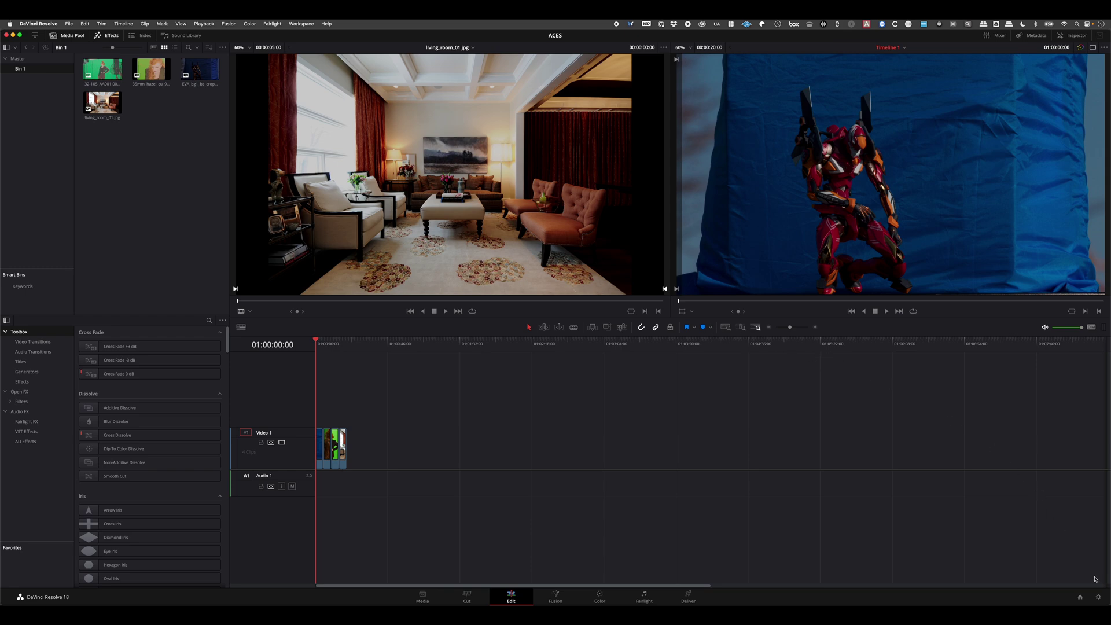
Step: Set the project's ACES output transform to No Output Transform and save the project settings
click(1098, 597)
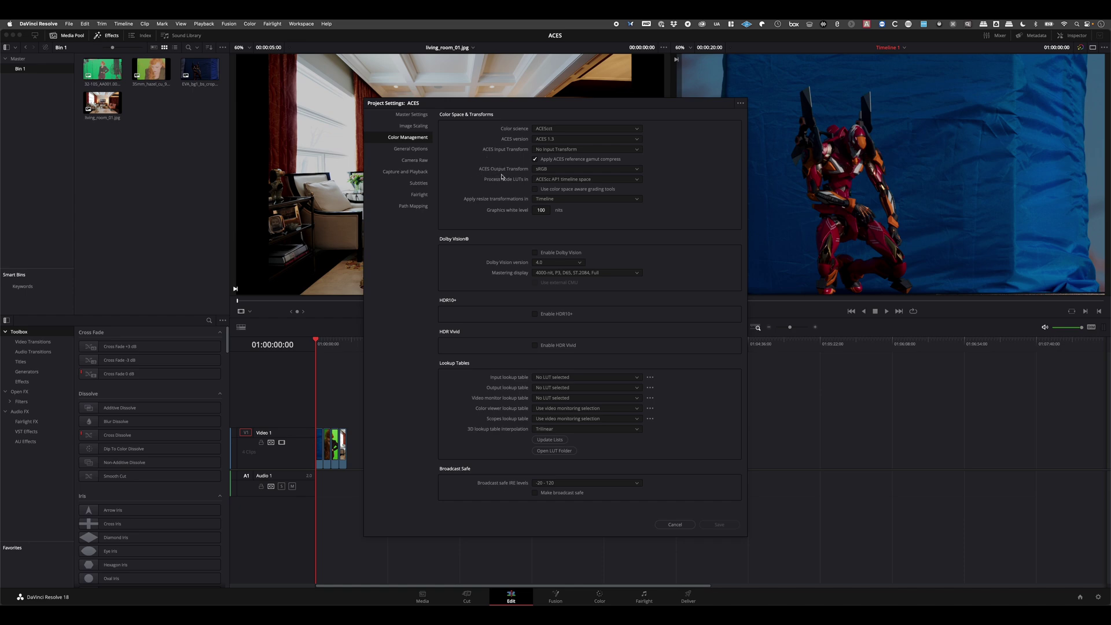
click(543, 170)
scroll(547, 174, up, 2)
scroll(564, 212, up, 5)
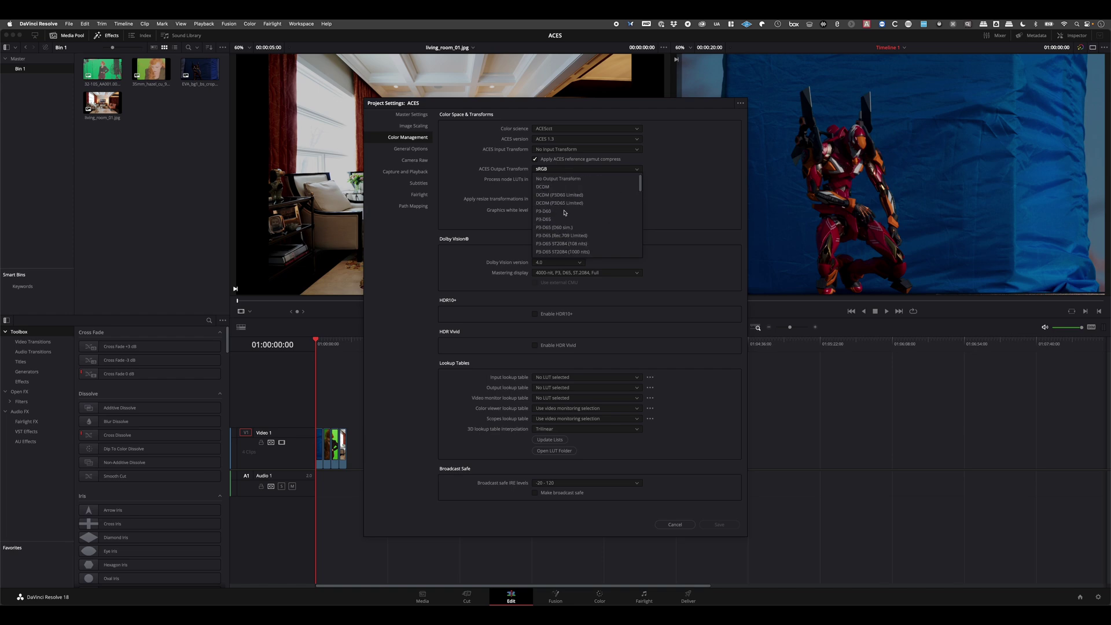
click(565, 180)
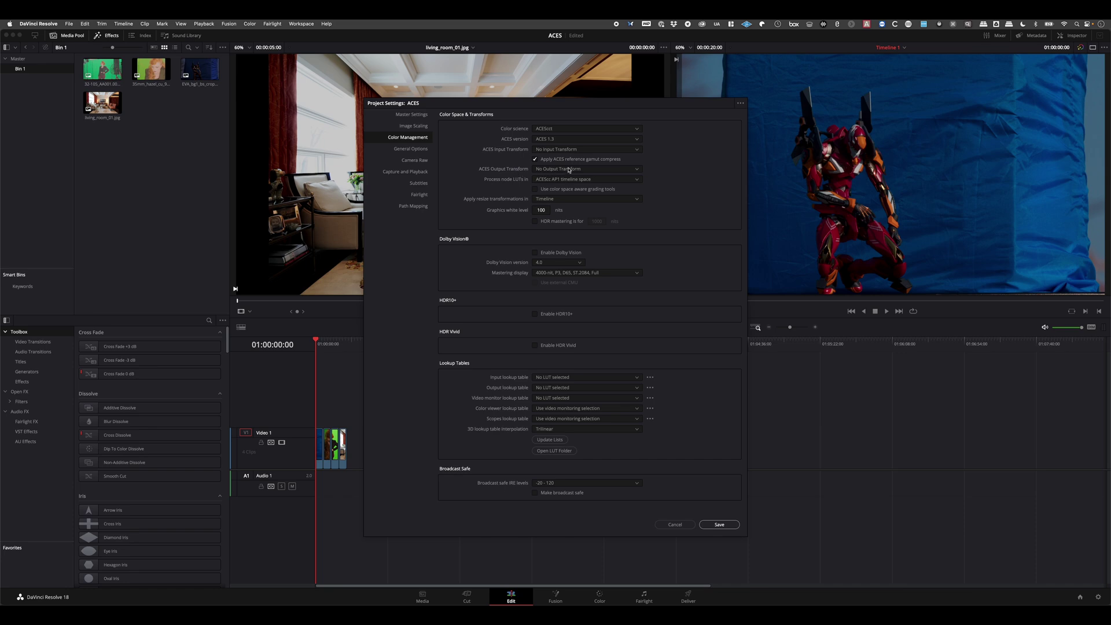
click(724, 524)
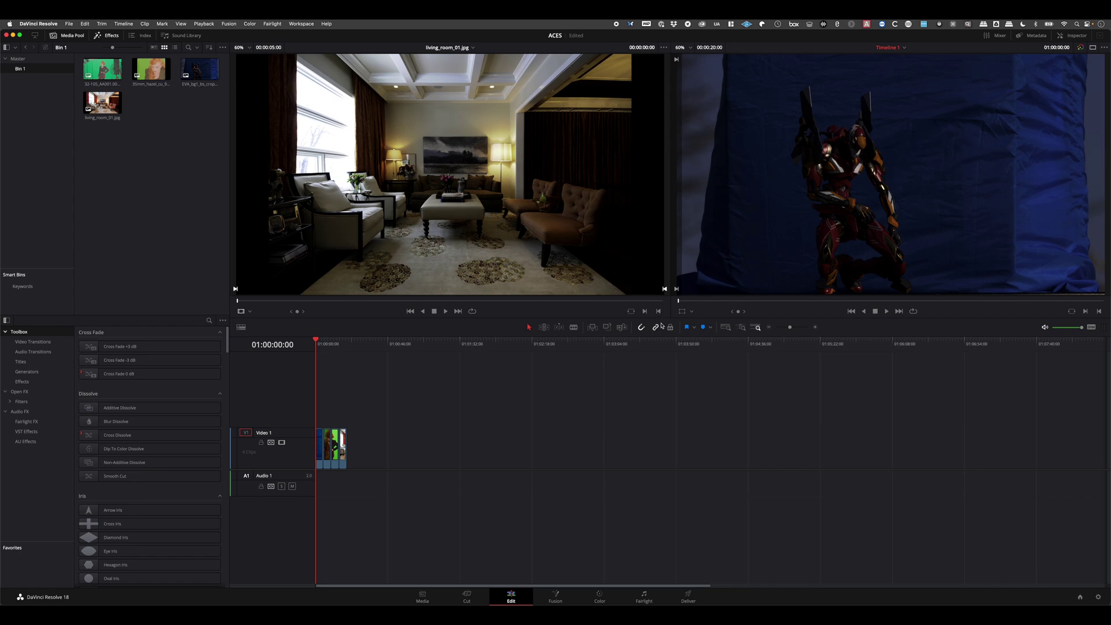
Step: Set up the timeline's delivery to render as individual clips with audio export disabled
click(688, 596)
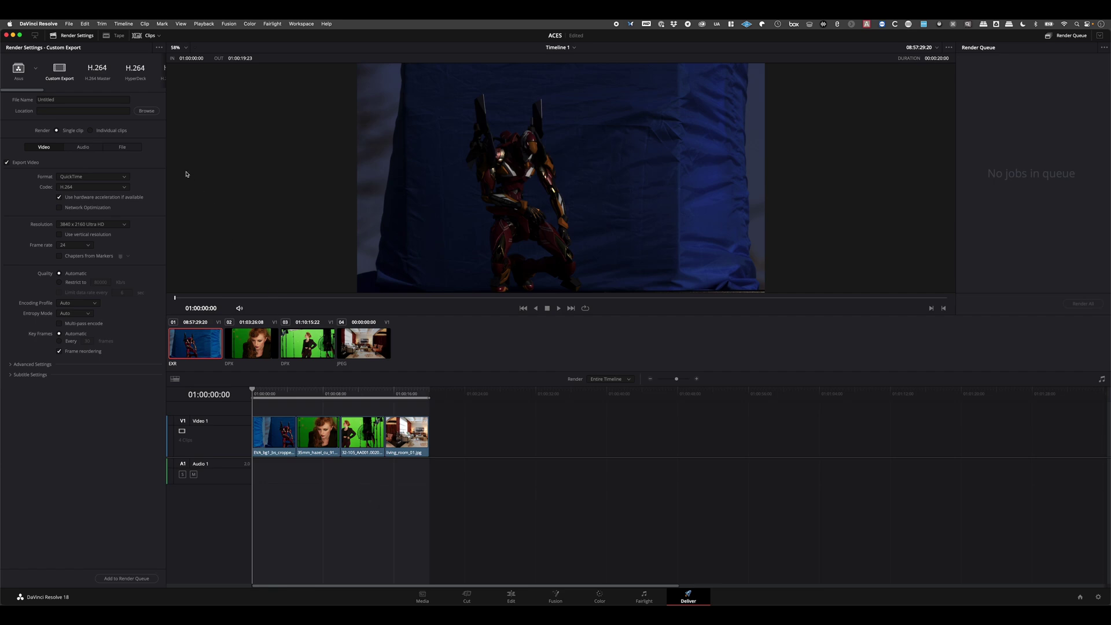
click(90, 130)
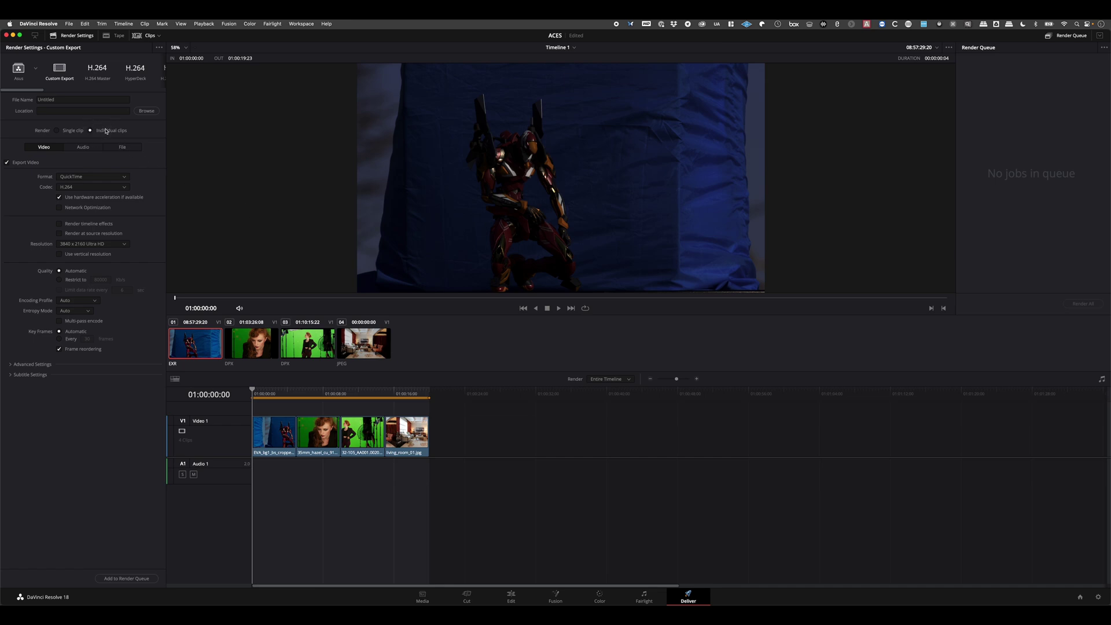
click(83, 147)
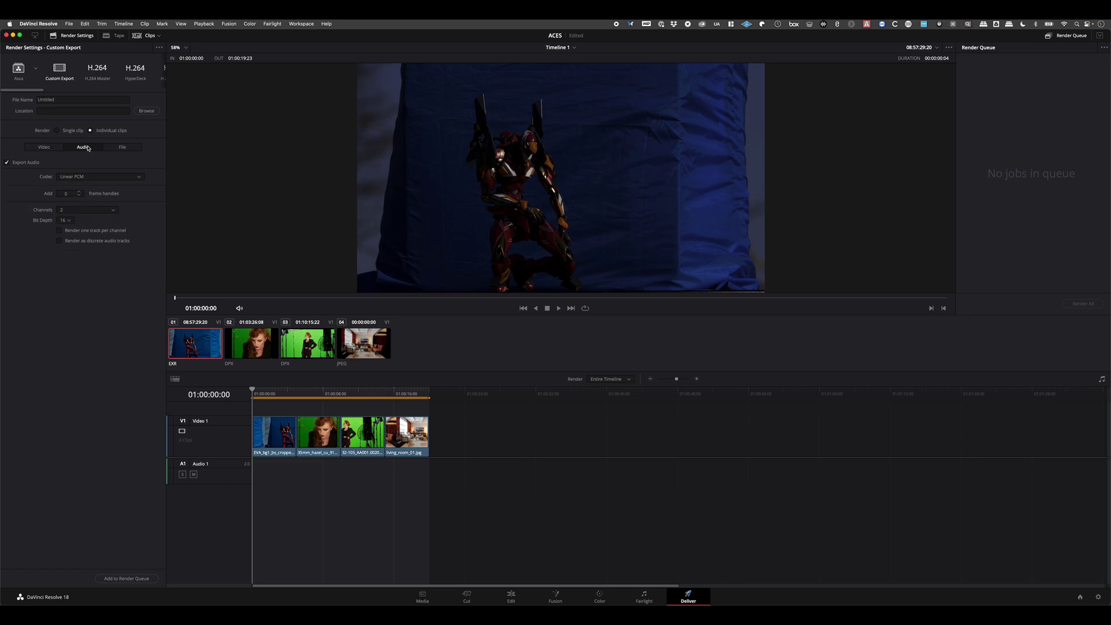
click(7, 163)
click(50, 149)
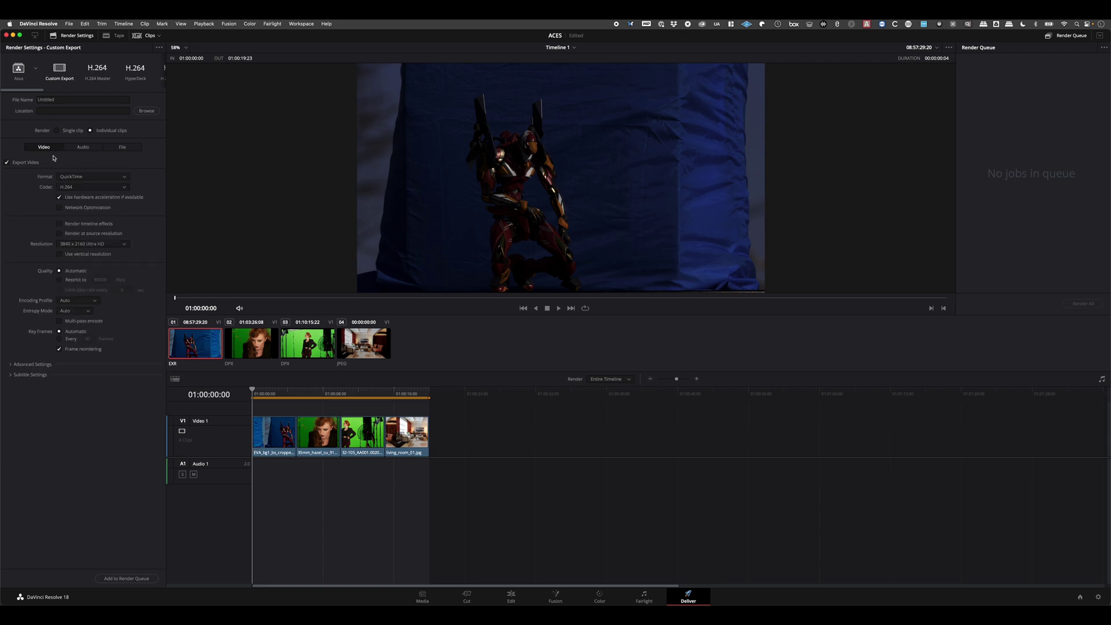
Step: Set the render format to EXR with the RGB half (No Compression) codec
click(120, 177)
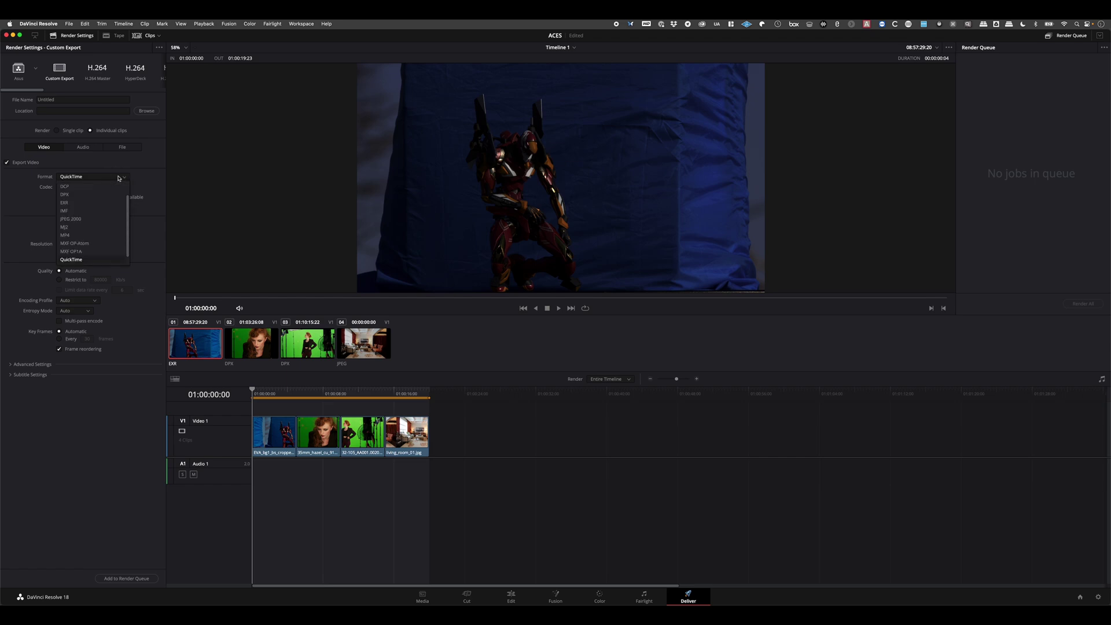
click(71, 204)
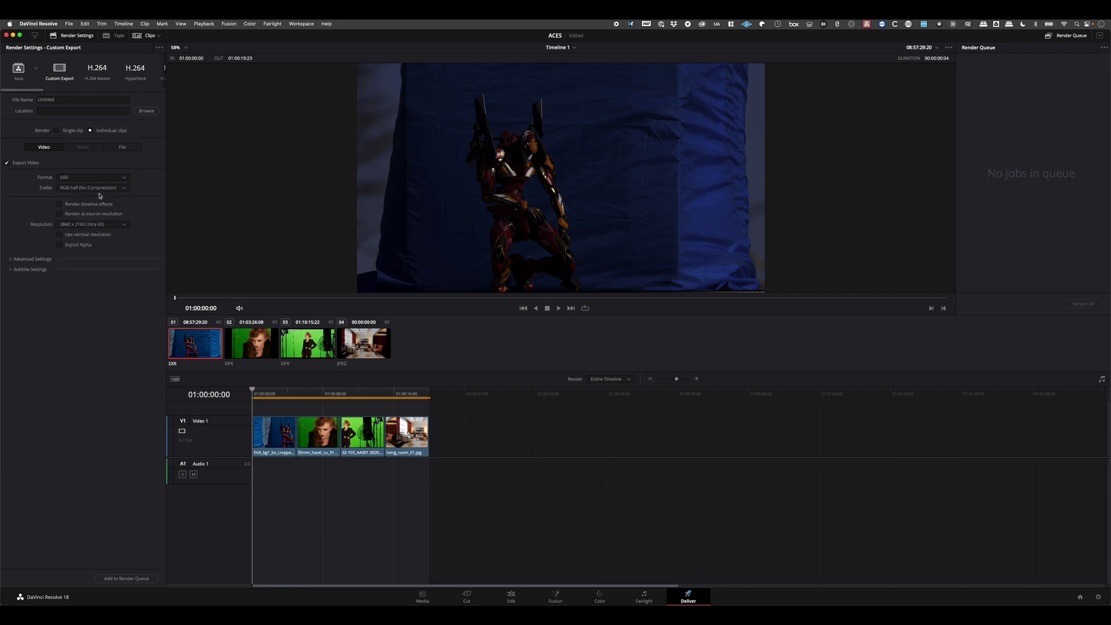
click(84, 189)
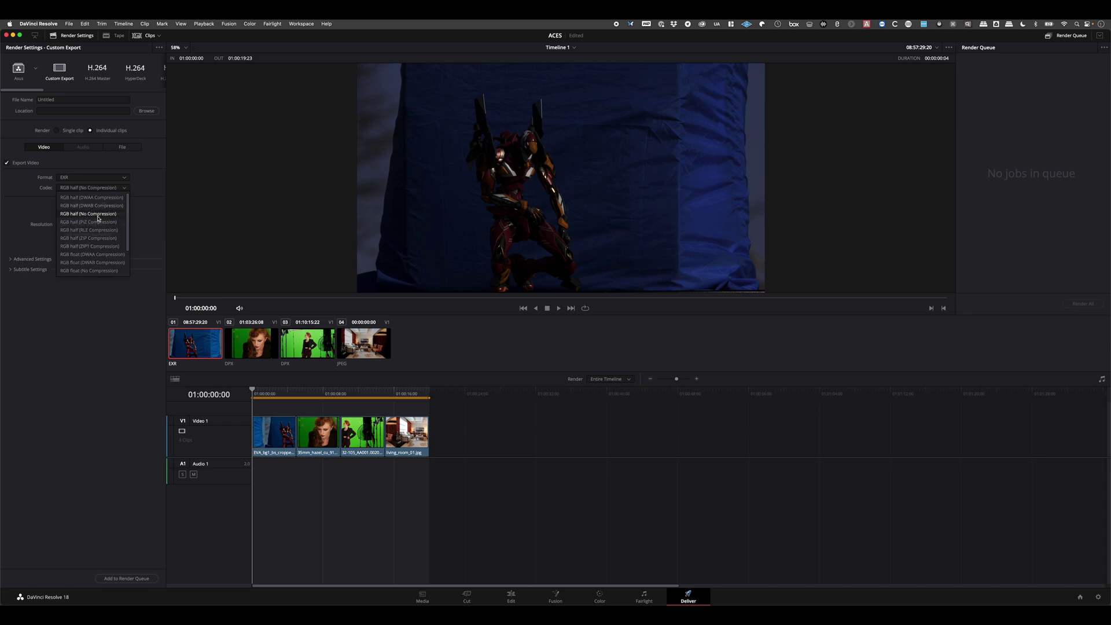
click(100, 215)
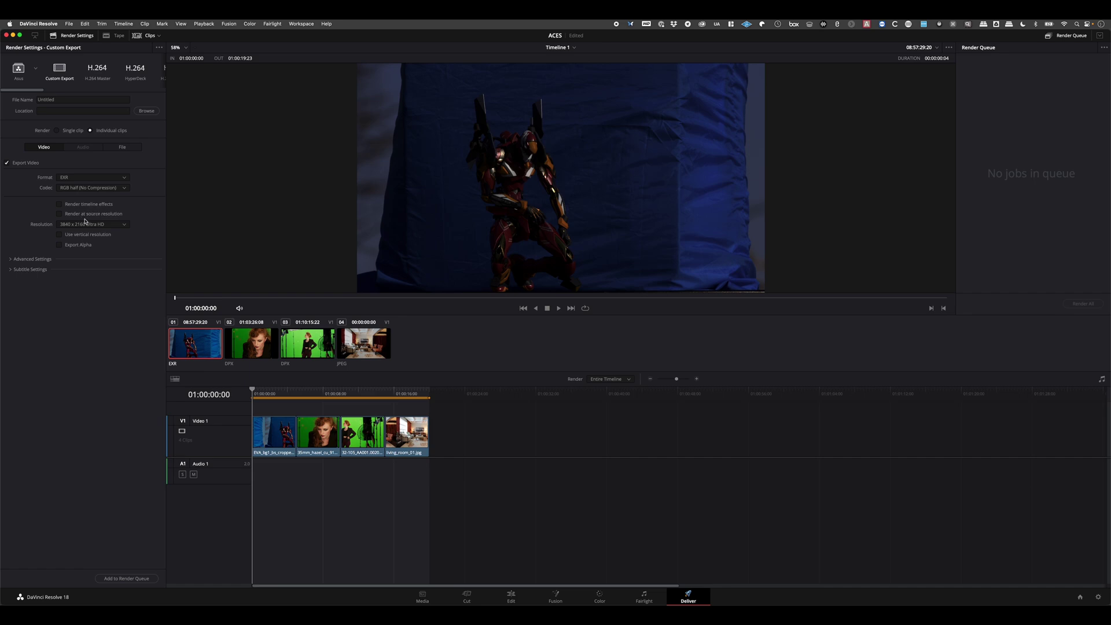
Step: Set the advanced render options to flat pass Always On and force debayer to highest quality, and try adding the job to the render queue
click(11, 258)
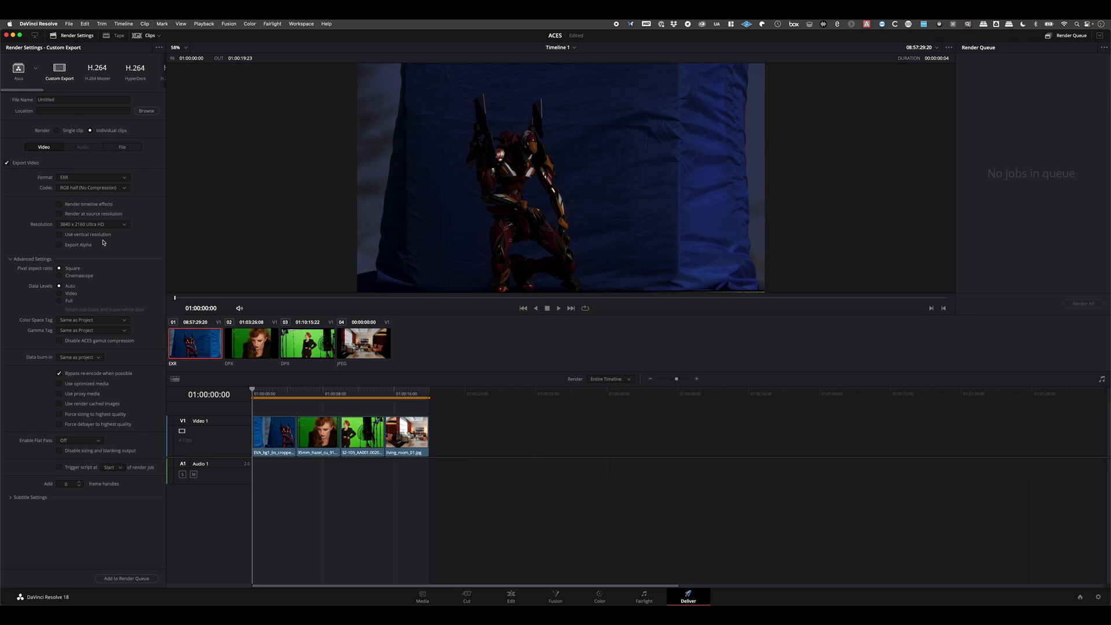
click(76, 441)
click(74, 467)
click(61, 425)
click(121, 576)
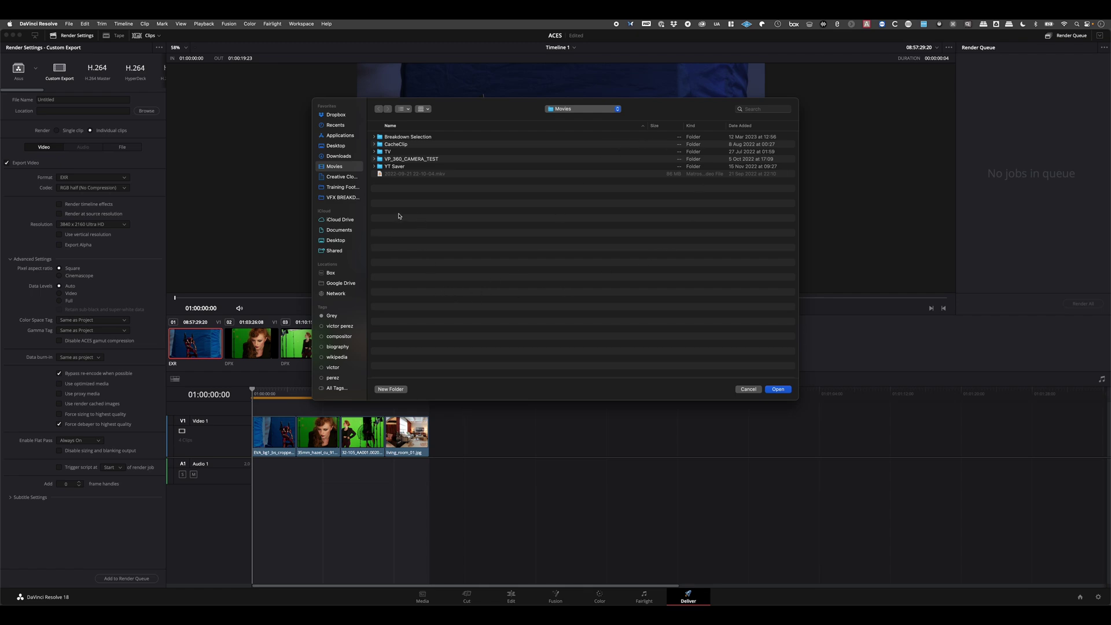
click(748, 389)
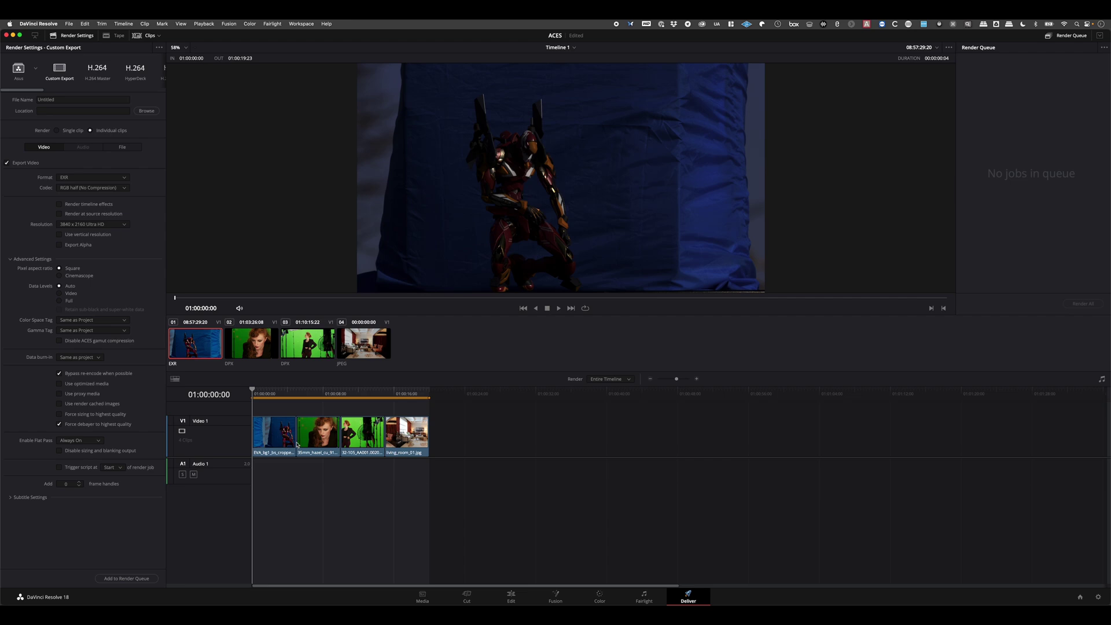